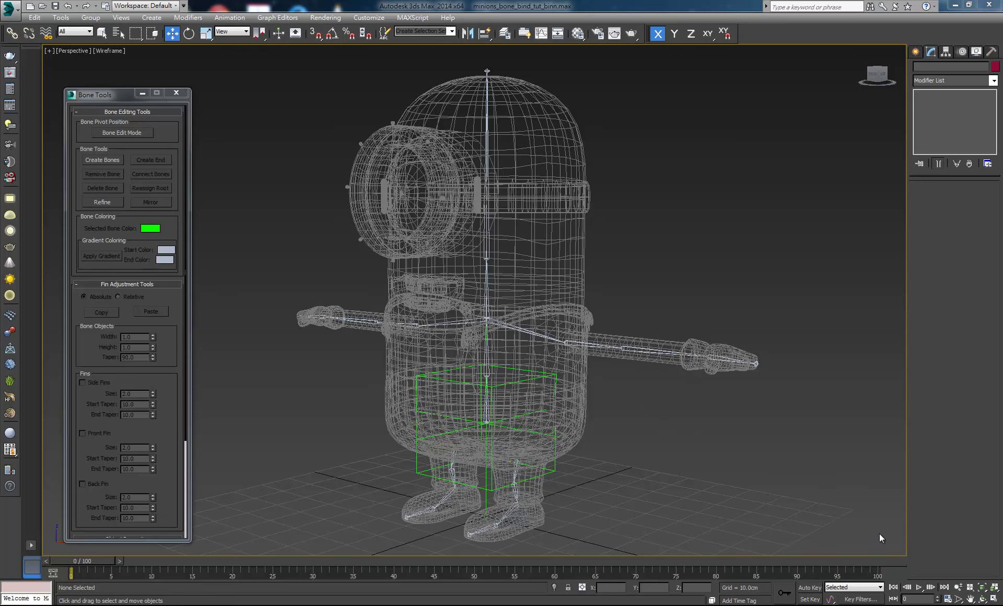
Unfreeze all the frozen minion meshes from the viewport menu.
{"action": "left_click", "coordinate": [982, 599]}
{"action": "mouse_move", "coordinate": [486, 348]}
{"action": "left_mouse_down"}
{"action": "mouse_move", "coordinate": [543, 365]}
{"action": "mouse_move", "coordinate": [605, 259]}
{"action": "left_mouse_up"}
{"action": "right_click", "coordinate": [606, 256]}
{"action": "middle_click_drag", "start_coordinate": [561, 248], "coordinate": [541, 235], "text": "alt"}
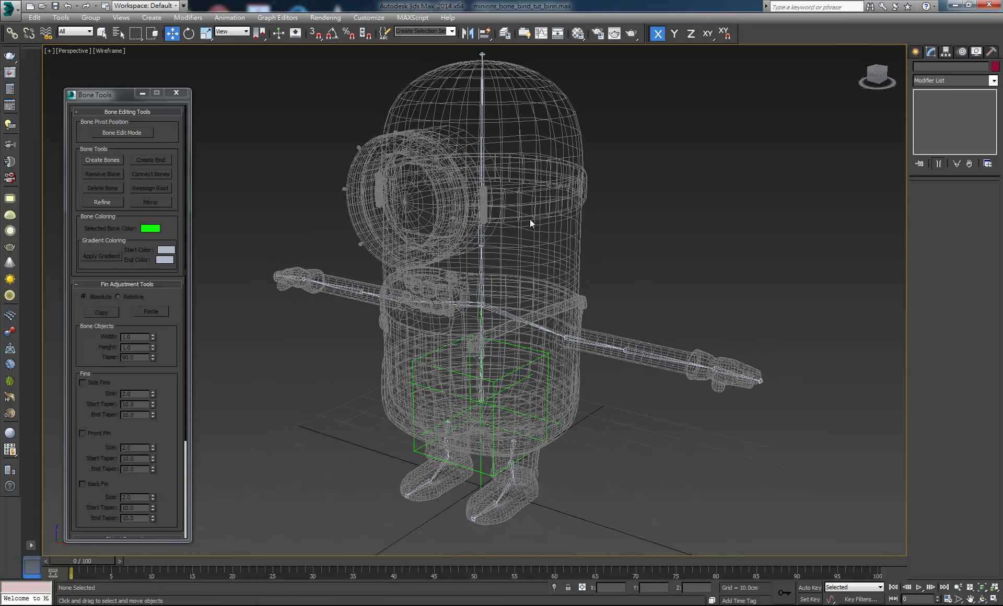
{"action": "mouse_move", "coordinate": [488, 255]}
{"action": "middle_mouse_down", "text": "alt"}
{"action": "mouse_move", "coordinate": [519, 250]}
{"action": "mouse_move", "coordinate": [469, 213]}
{"action": "middle_mouse_up", "text": "alt"}
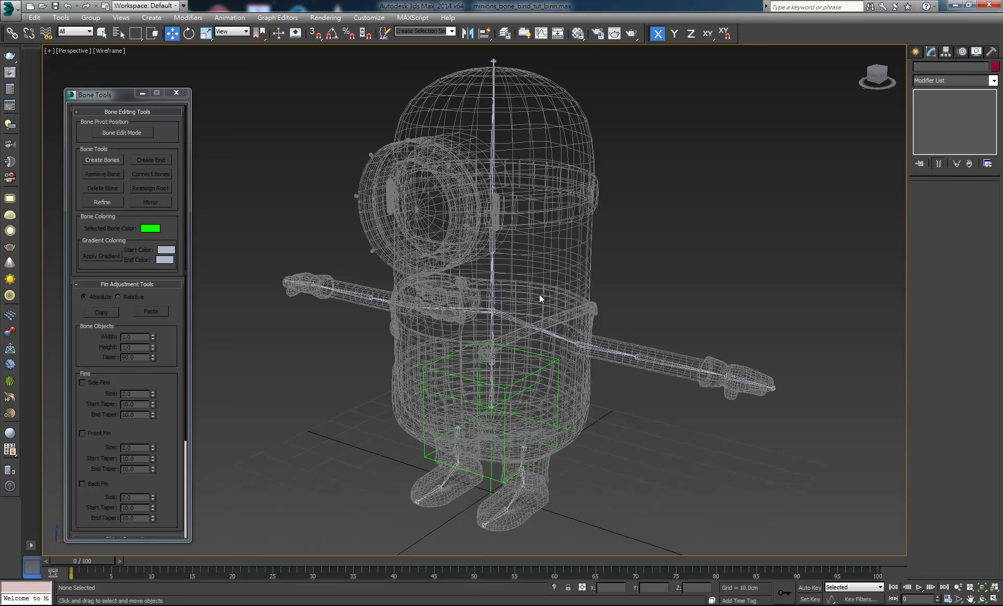
{"action": "middle_click_drag", "start_coordinate": [544, 290], "coordinate": [565, 314]}
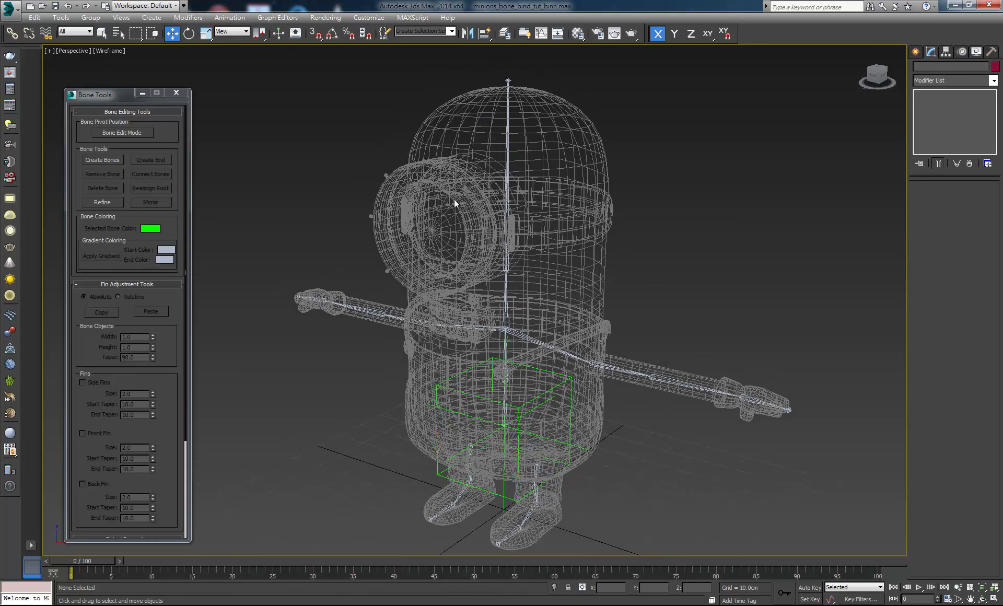
{"action": "right_click", "coordinate": [448, 173]}
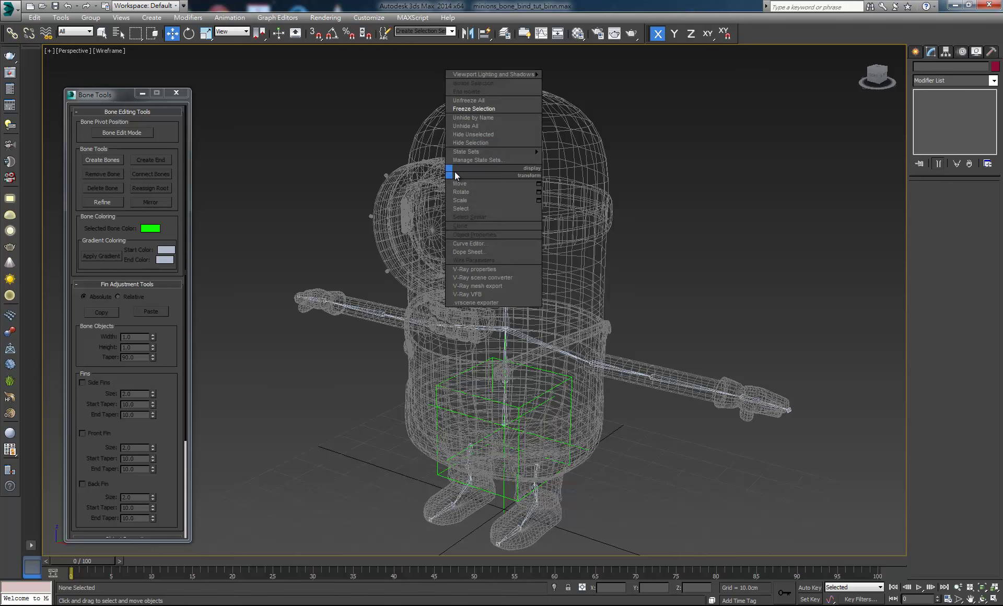
{"action": "left_click", "coordinate": [478, 103]}
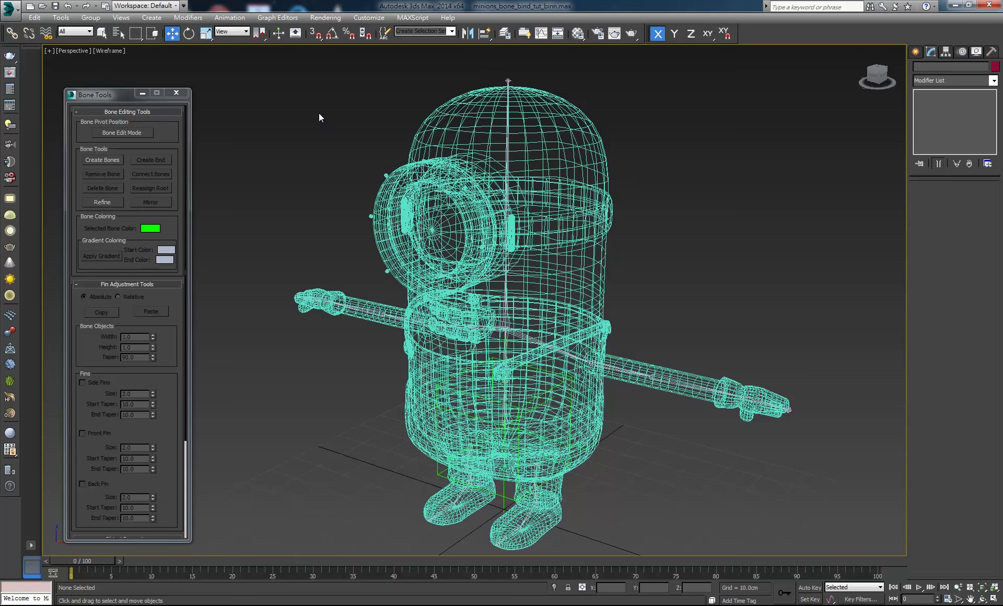
Switch the perspective view to Shaded + Edged Faces display.
{"action": "left_click", "coordinate": [109, 52]}
{"action": "left_click", "coordinate": [130, 78]}
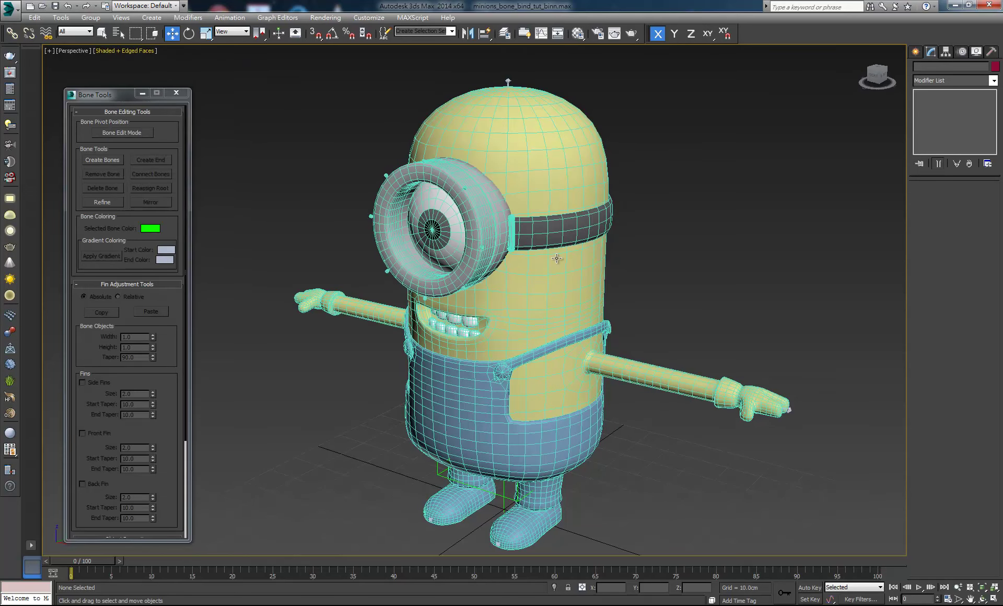
{"action": "left_click", "coordinate": [982, 599]}
{"action": "mouse_move", "coordinate": [596, 385]}
{"action": "left_mouse_down"}
{"action": "mouse_move", "coordinate": [606, 321]}
{"action": "mouse_move", "coordinate": [706, 251]}
{"action": "left_mouse_up"}
{"action": "right_click", "coordinate": [631, 223]}
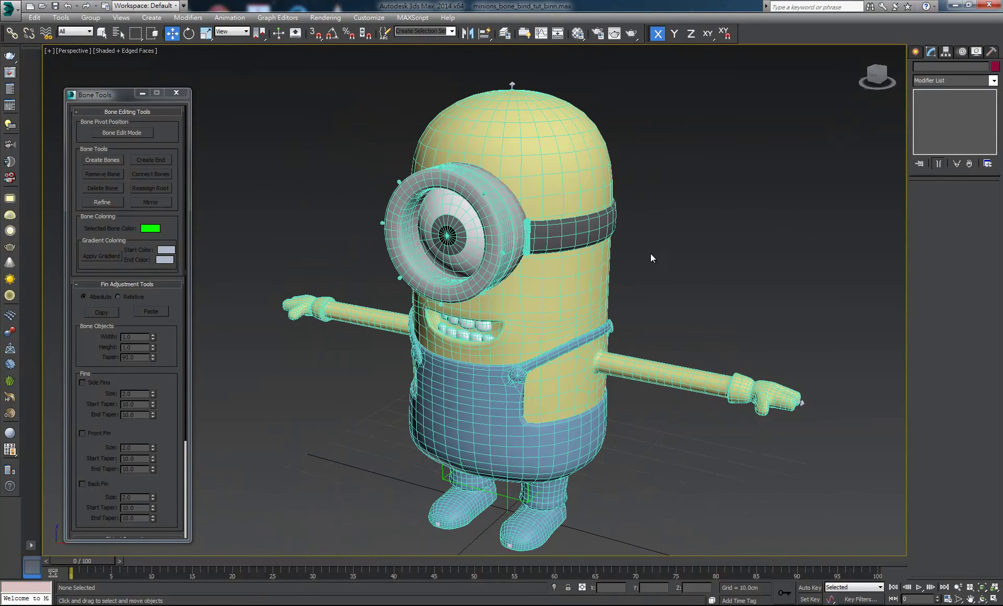
Move the body mesh aside to reveal the skeleton, then back into place.
{"action": "left_click", "coordinate": [510, 240]}
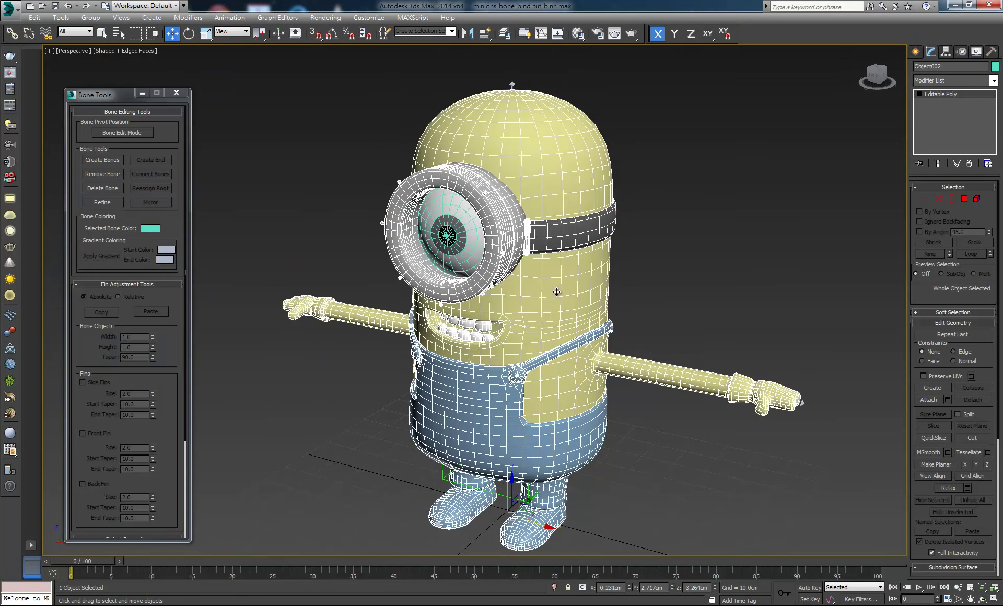
{"action": "mouse_move", "coordinate": [522, 508]}
{"action": "left_mouse_down"}
{"action": "mouse_move", "coordinate": [261, 406]}
{"action": "mouse_move", "coordinate": [649, 423]}
{"action": "left_mouse_up"}
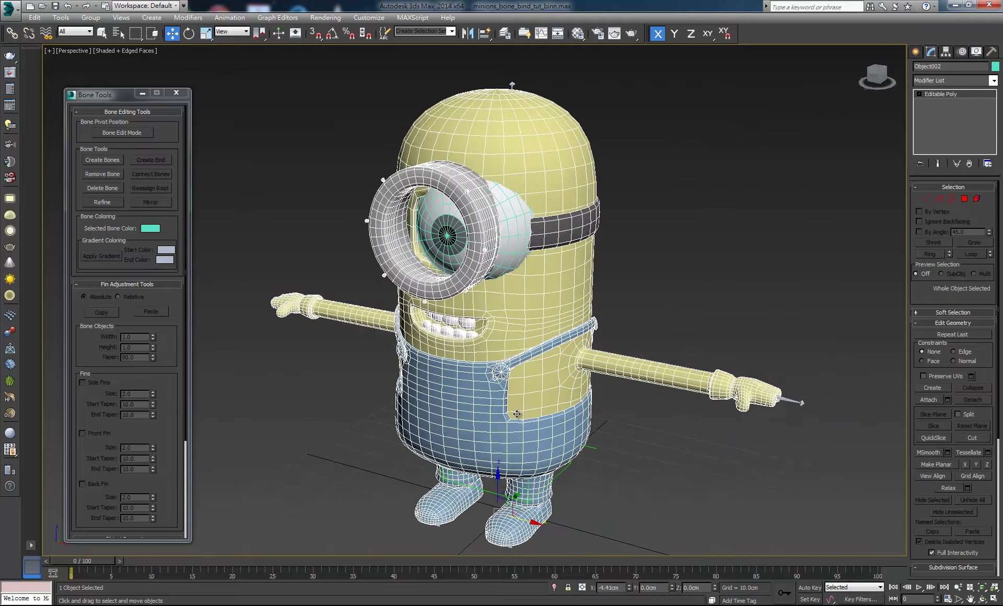
{"action": "left_click_drag", "start_coordinate": [650, 423], "coordinate": [553, 418]}
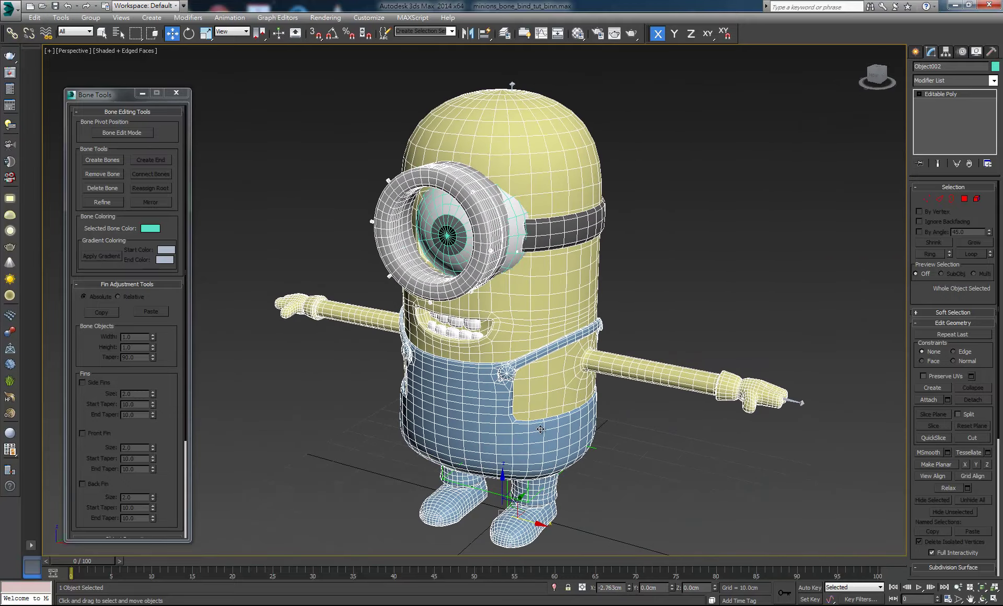
Test-rotate eye Object005, restore its orientation, then show all four viewports.
{"action": "left_click", "coordinate": [574, 157]}
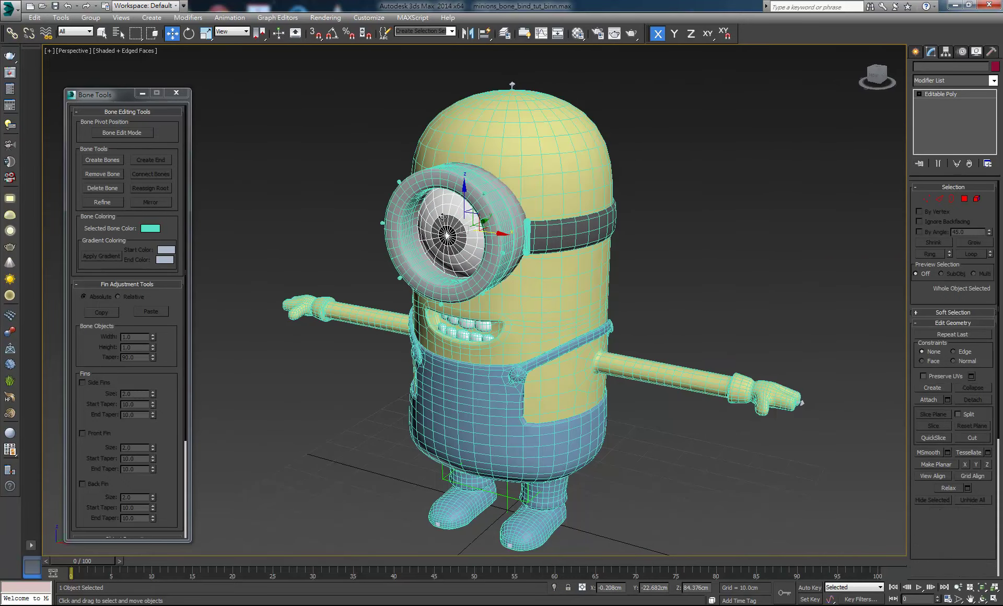
{"action": "left_click", "coordinate": [189, 33]}
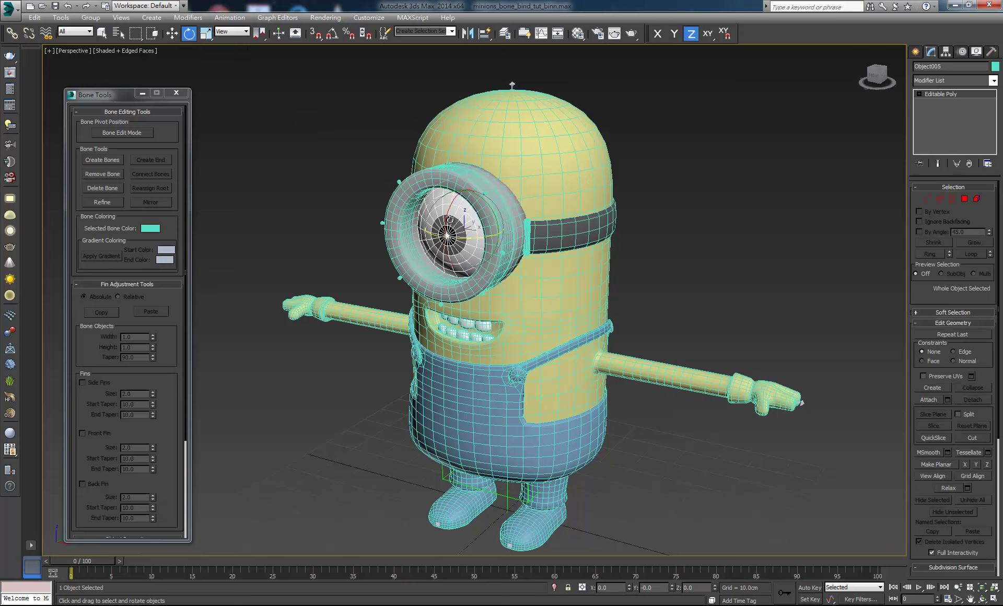
{"action": "mouse_move", "coordinate": [444, 220]}
{"action": "left_mouse_down"}
{"action": "mouse_move", "coordinate": [444, 103]}
{"action": "mouse_move", "coordinate": [417, 234]}
{"action": "left_mouse_up"}
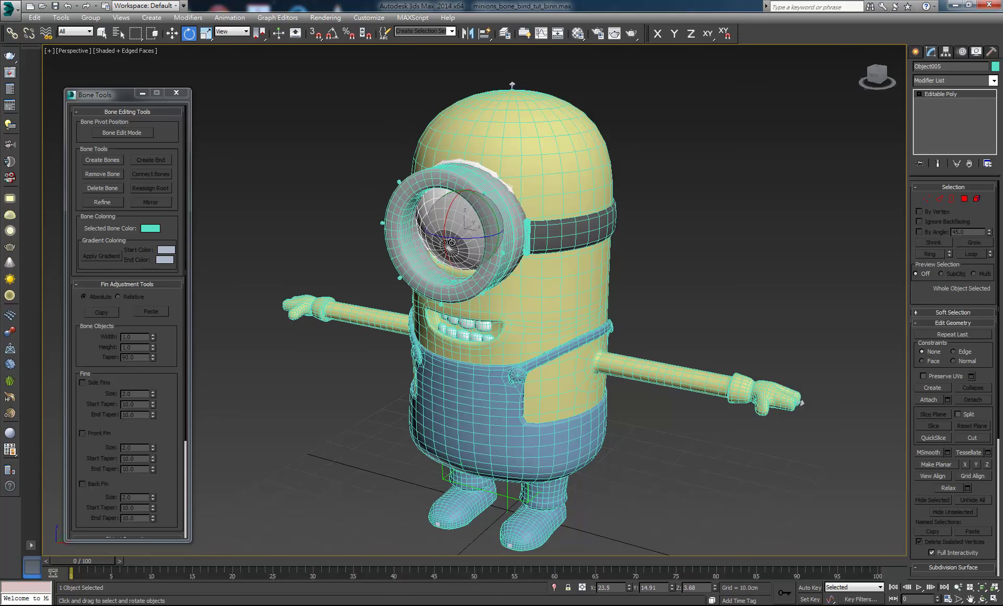
{"action": "left_click_drag", "start_coordinate": [417, 234], "coordinate": [629, 235]}
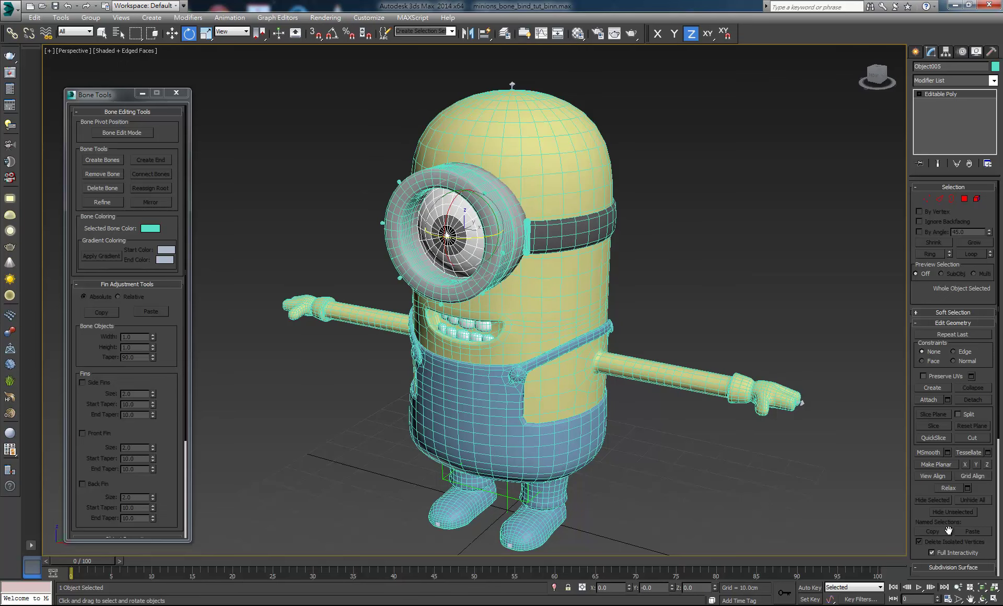
{"action": "key", "text": "alt+w"}
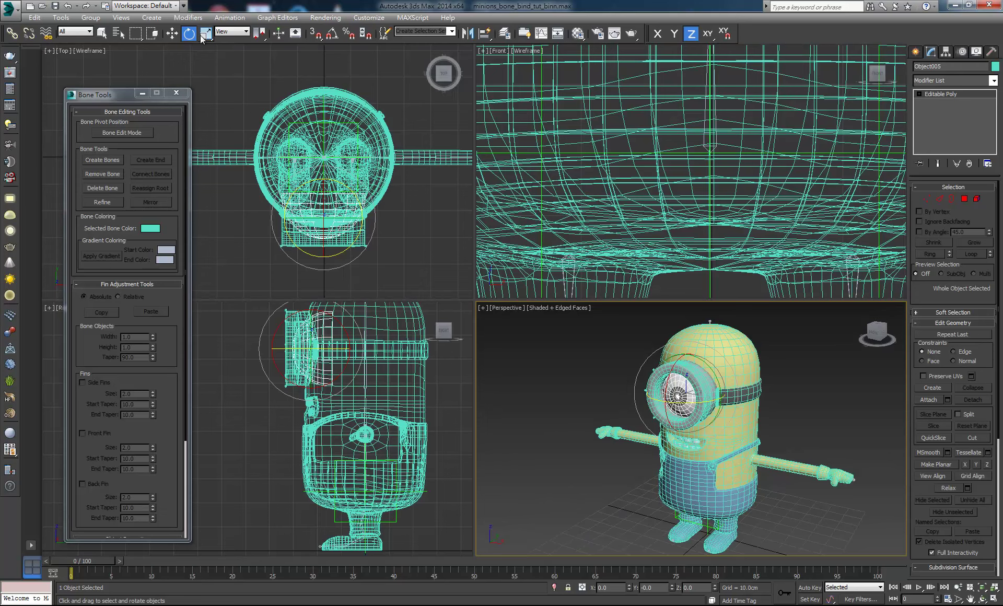
With Affect Pivot Only, move the eye's pivot along Y from -22.682 to -13.575 cm.
{"action": "left_click", "coordinate": [172, 34]}
{"action": "scroll", "coordinate": [365, 203], "scroll_direction": "up", "scroll_amount": 3}
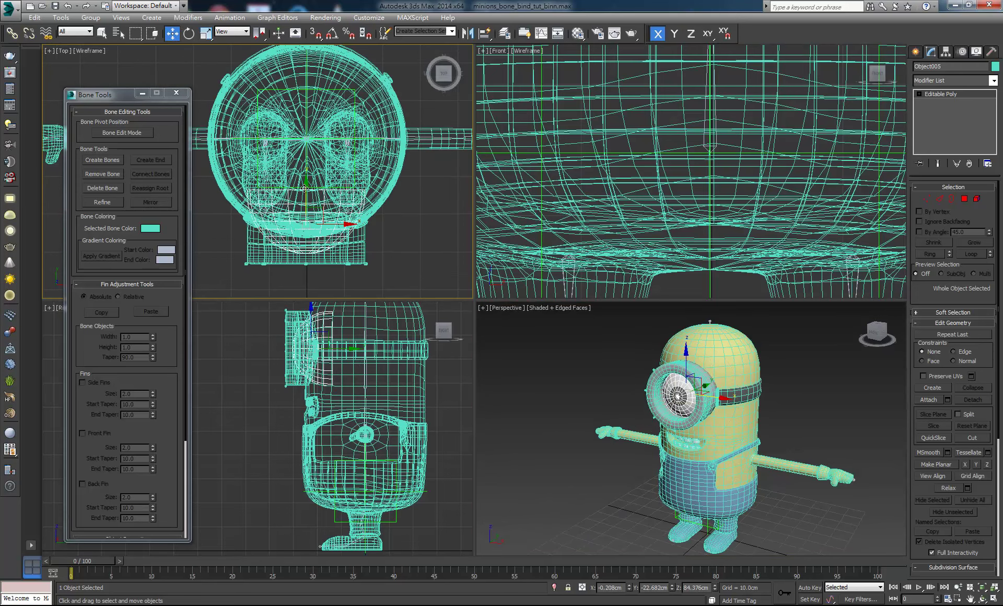
{"action": "scroll", "coordinate": [306, 218], "scroll_direction": "up", "scroll_amount": 3}
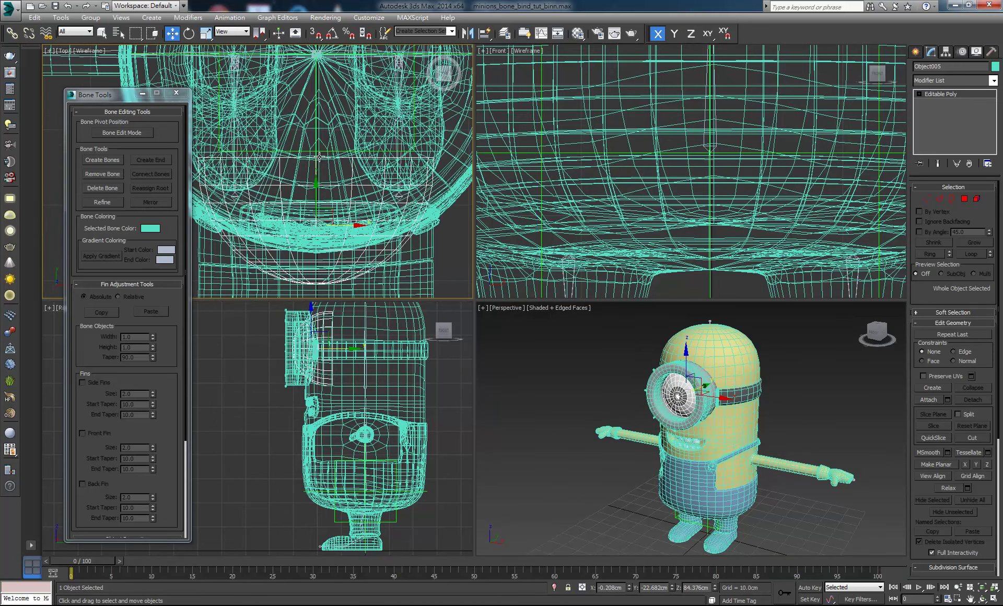
{"action": "left_click", "coordinate": [946, 52]}
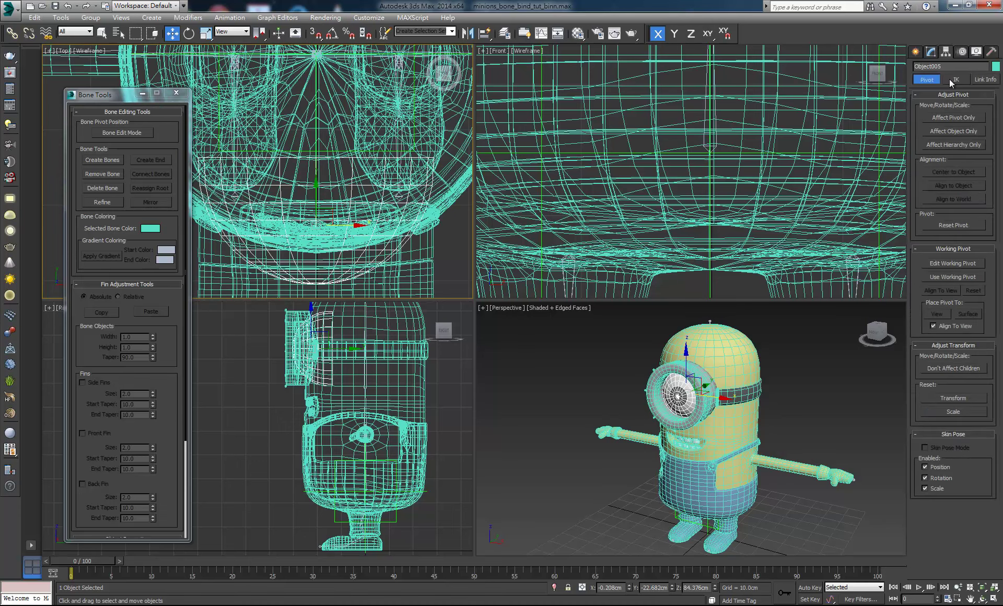
{"action": "left_click", "coordinate": [948, 119]}
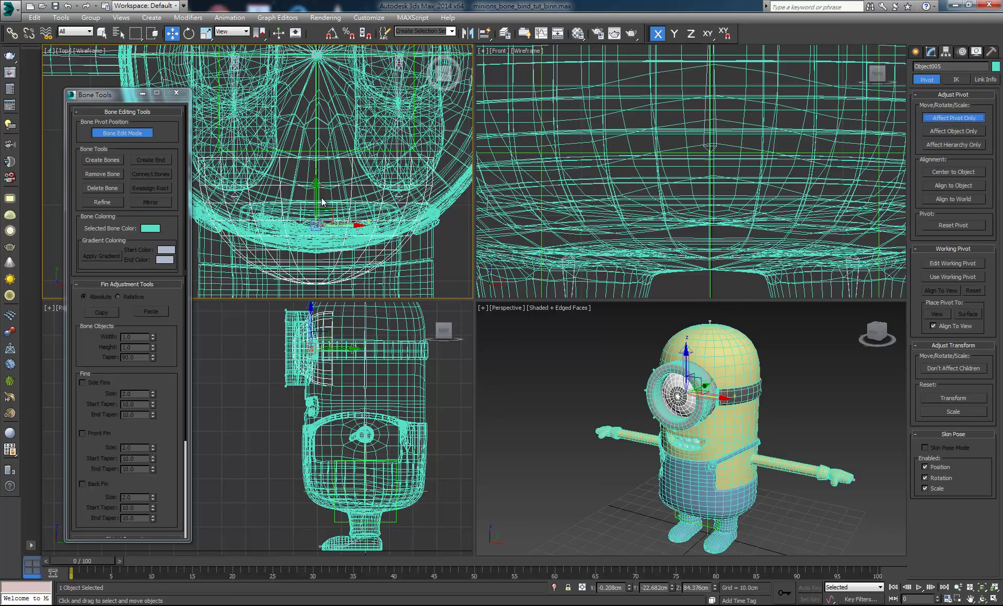
{"action": "left_click_drag", "start_coordinate": [316, 184], "coordinate": [318, 138]}
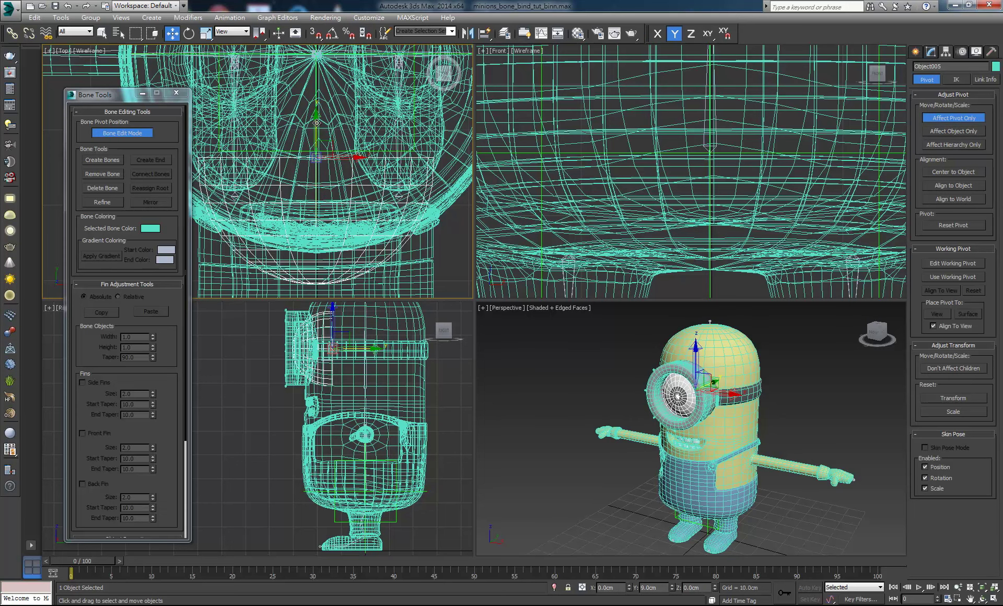
{"action": "scroll", "coordinate": [318, 137], "scroll_direction": "up", "scroll_amount": 2}
{"action": "left_click_drag", "start_coordinate": [308, 157], "coordinate": [309, 155]}
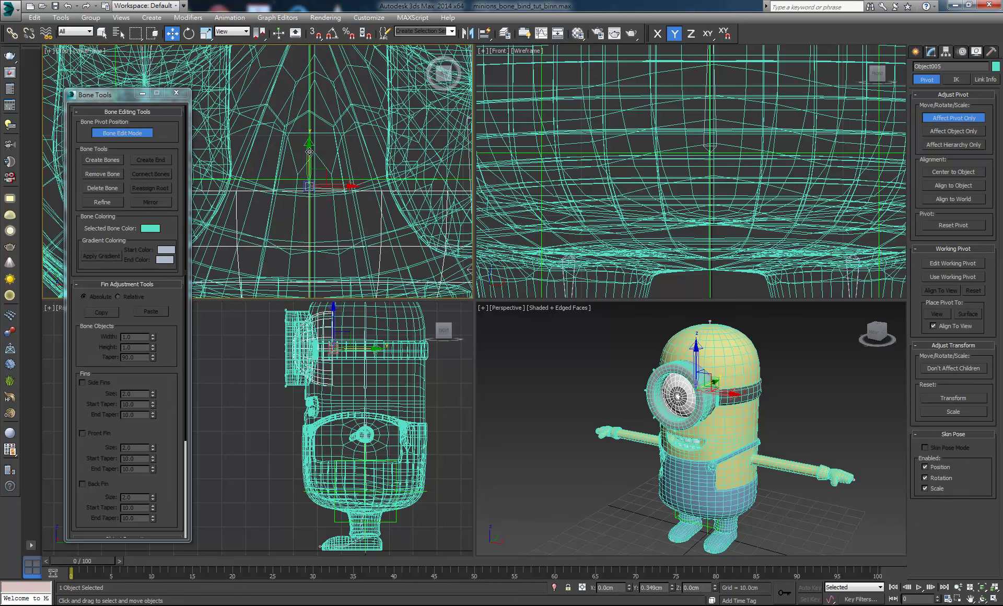
Turn off Affect Pivot Only, keep Object005 selected, and maximize the Perspective view.
{"action": "left_click", "coordinate": [946, 119]}
{"action": "left_click", "coordinate": [814, 365]}
{"action": "key", "text": "ctrl+z"}
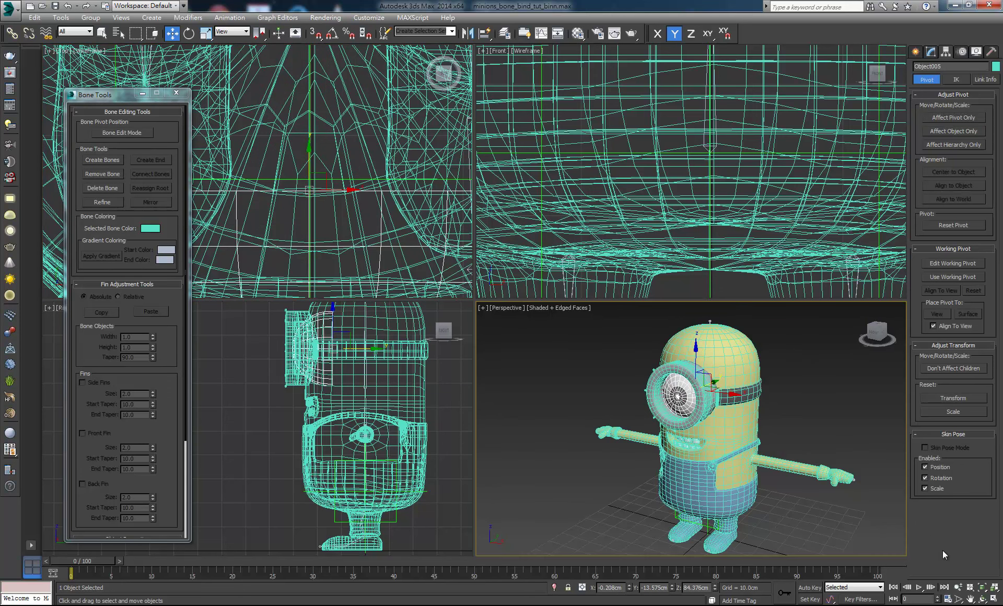
{"action": "left_click", "coordinate": [992, 599]}
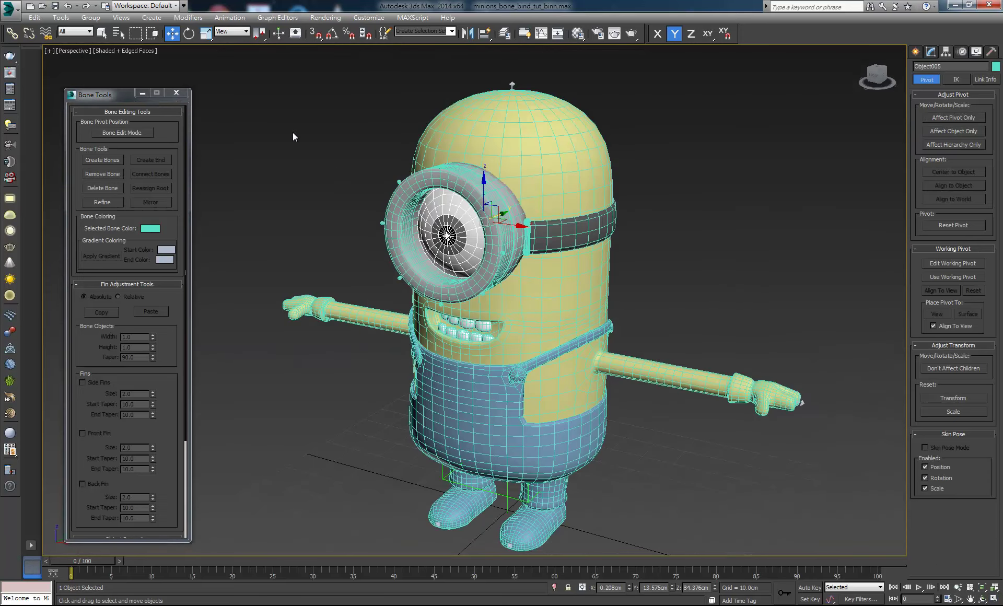
Test-rotate the eye about X on its new pivot, then undo and deselect it.
{"action": "left_click", "coordinate": [195, 37]}
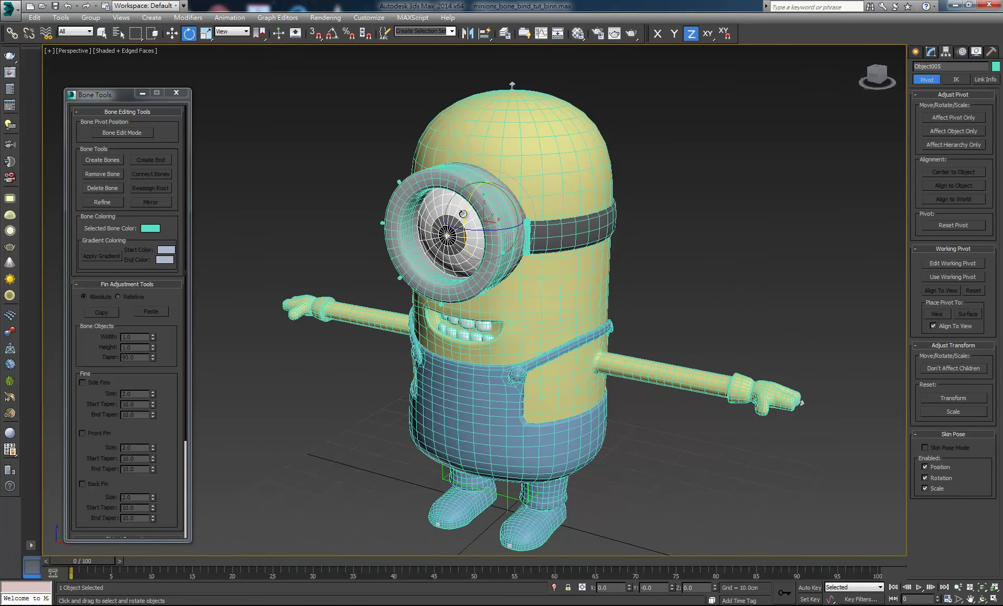
{"action": "mouse_move", "coordinate": [472, 214]}
{"action": "left_mouse_down"}
{"action": "mouse_move", "coordinate": [478, 176]}
{"action": "mouse_move", "coordinate": [470, 229]}
{"action": "mouse_move", "coordinate": [462, 228]}
{"action": "left_mouse_up"}
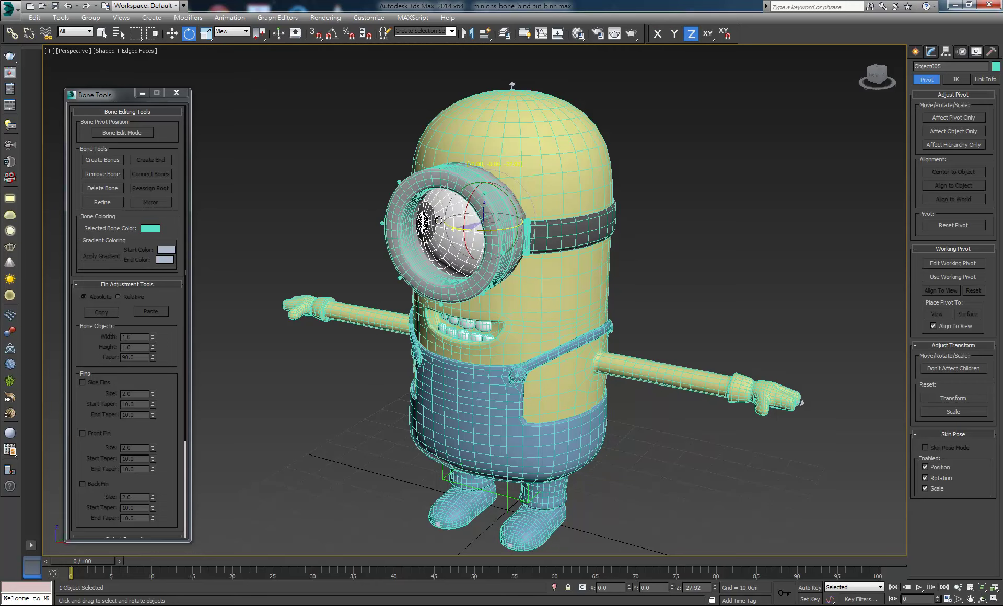
{"action": "key", "text": "ctrl+z"}
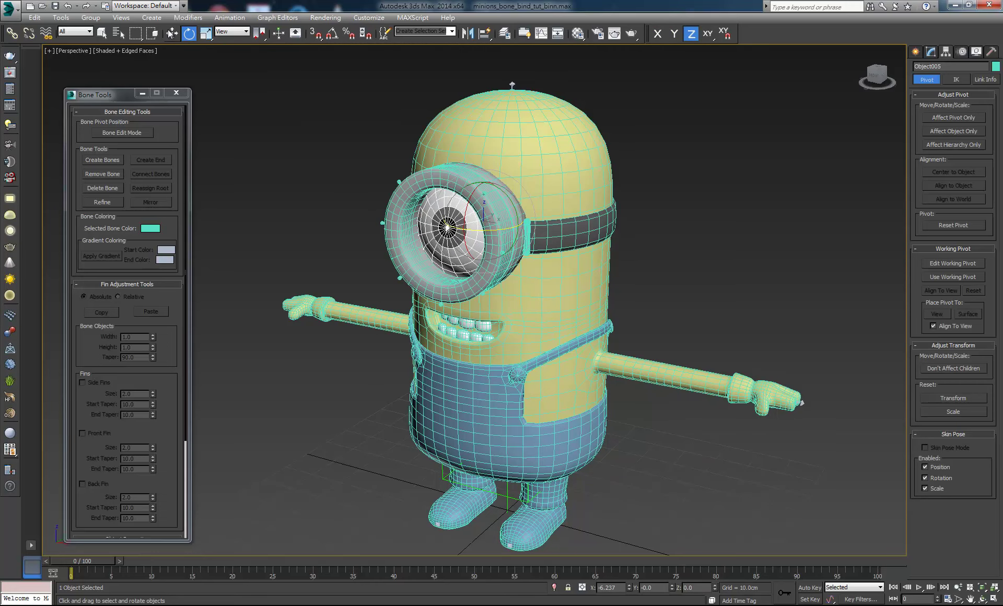
{"action": "key", "text": "w"}
{"action": "left_click", "coordinate": [267, 89]}
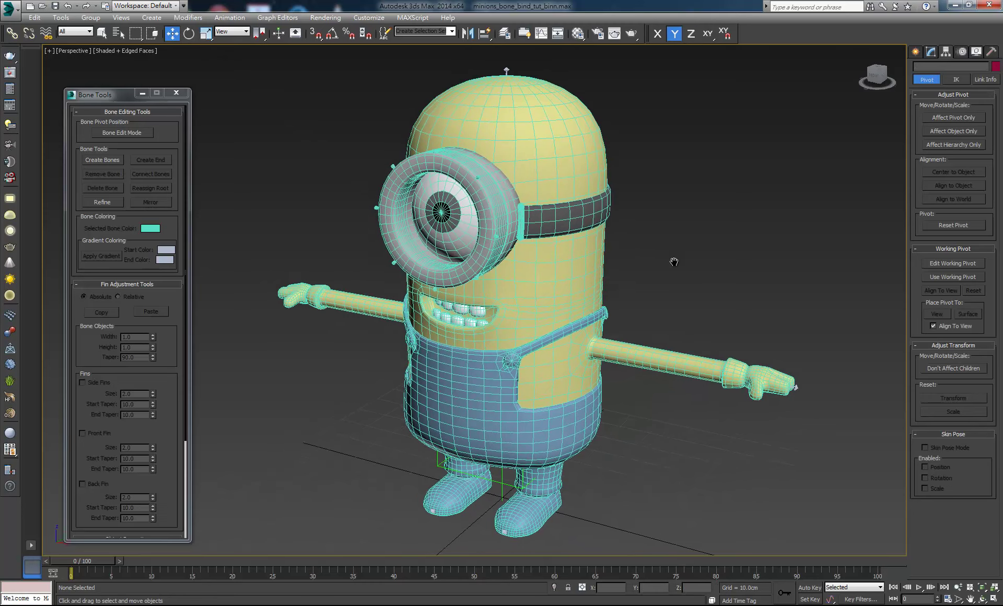
Select body mesh Object002 and orbit to face the minion's front.
{"action": "middle_click_drag", "start_coordinate": [620, 243], "coordinate": [672, 262], "text": "alt"}
{"action": "left_click", "coordinate": [601, 293]}
{"action": "left_click", "coordinate": [982, 599]}
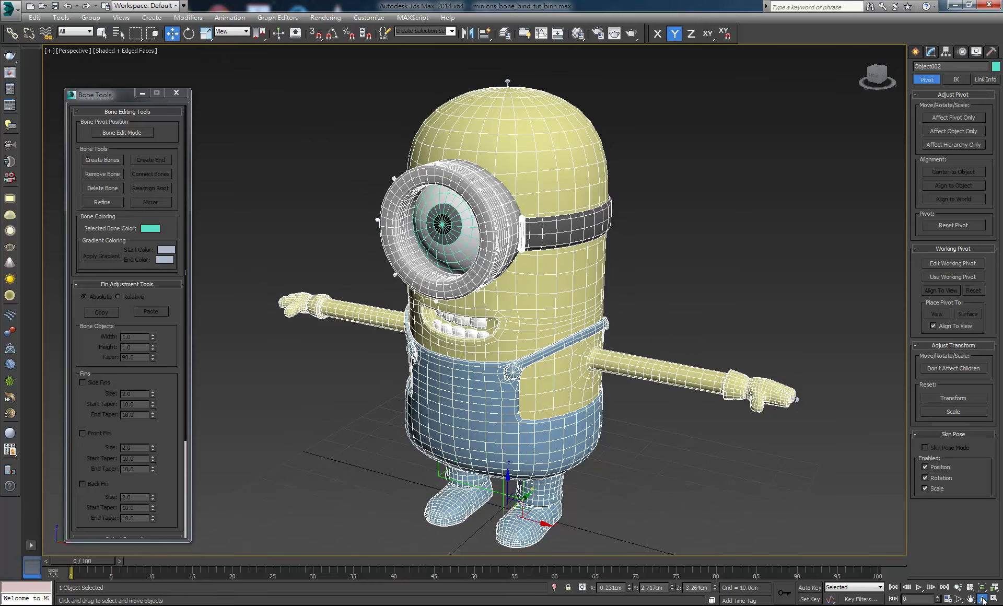
{"action": "mouse_move", "coordinate": [573, 383]}
{"action": "left_mouse_down"}
{"action": "mouse_move", "coordinate": [552, 356]}
{"action": "mouse_move", "coordinate": [713, 254]}
{"action": "left_mouse_up"}
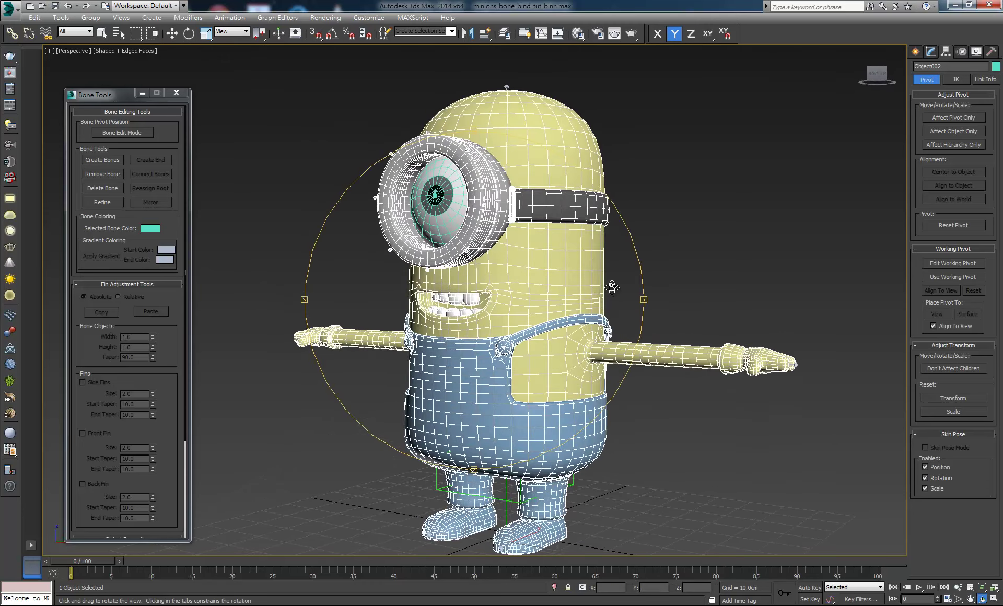
{"action": "key", "text": "w"}
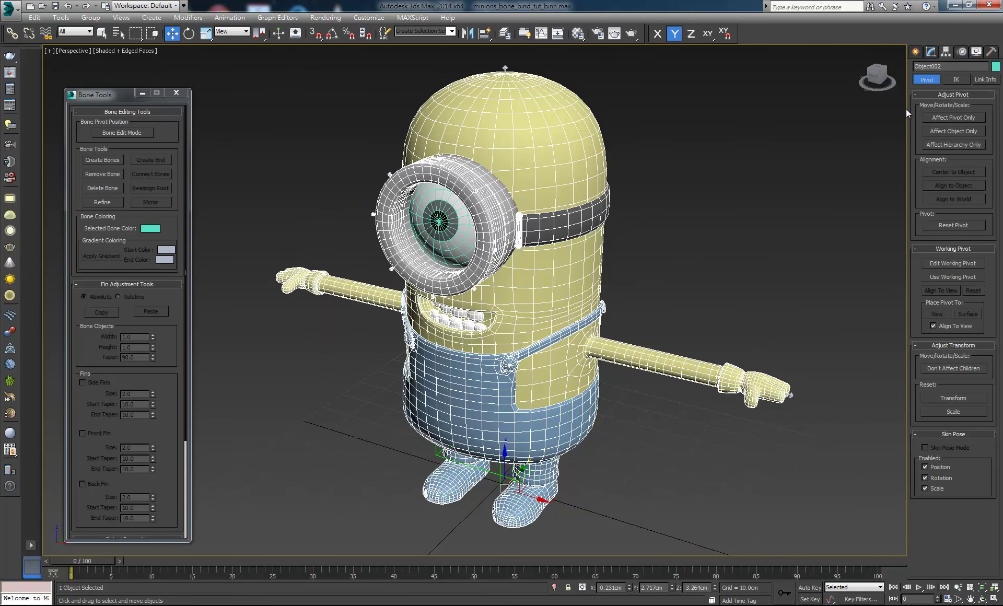
Add a Skin modifier to the body mesh Object002.
{"action": "left_click", "coordinate": [932, 52]}
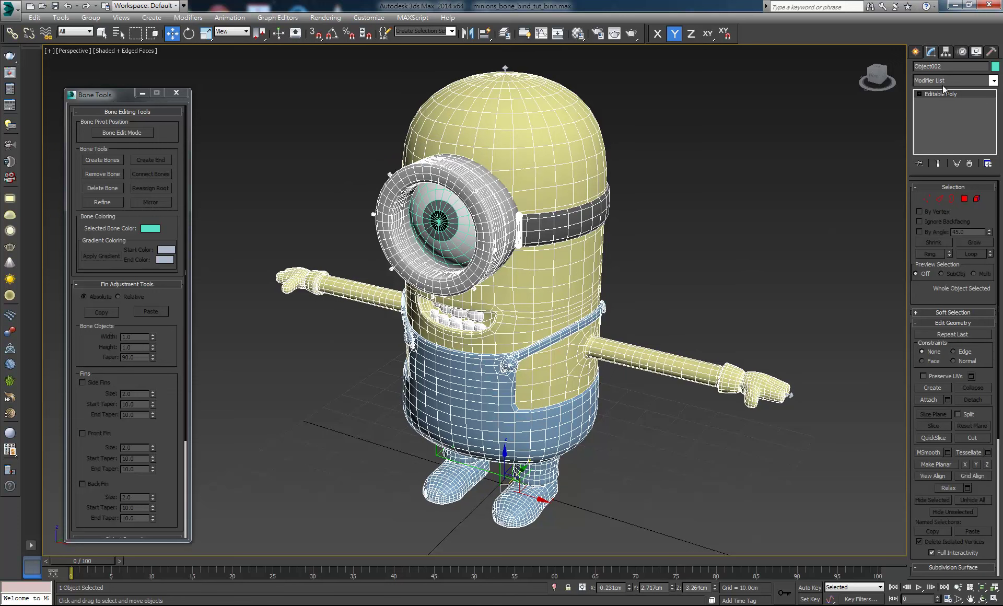
{"action": "left_click", "coordinate": [994, 81]}
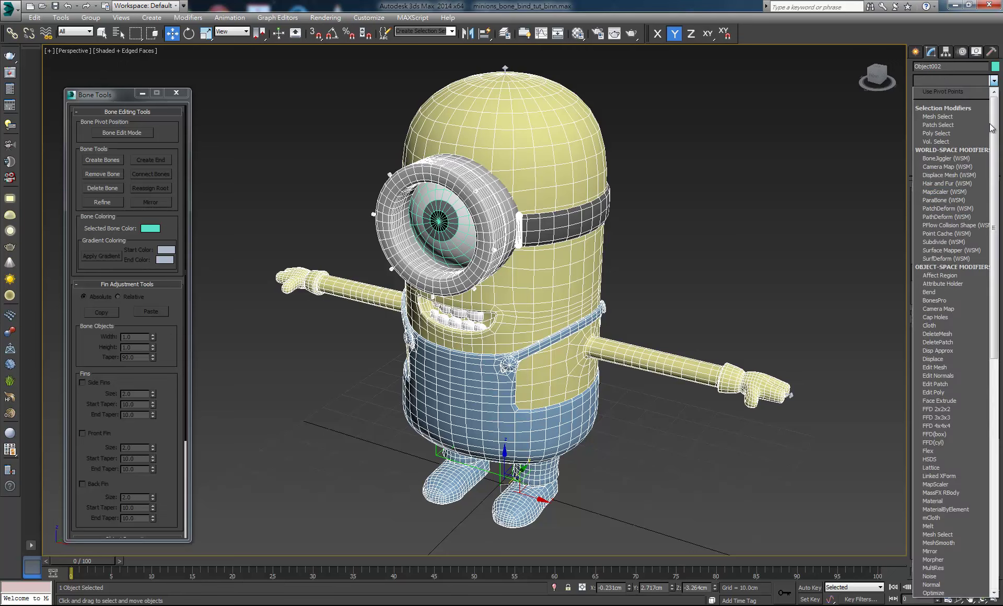
{"action": "left_click_drag", "start_coordinate": [995, 233], "coordinate": [994, 420]}
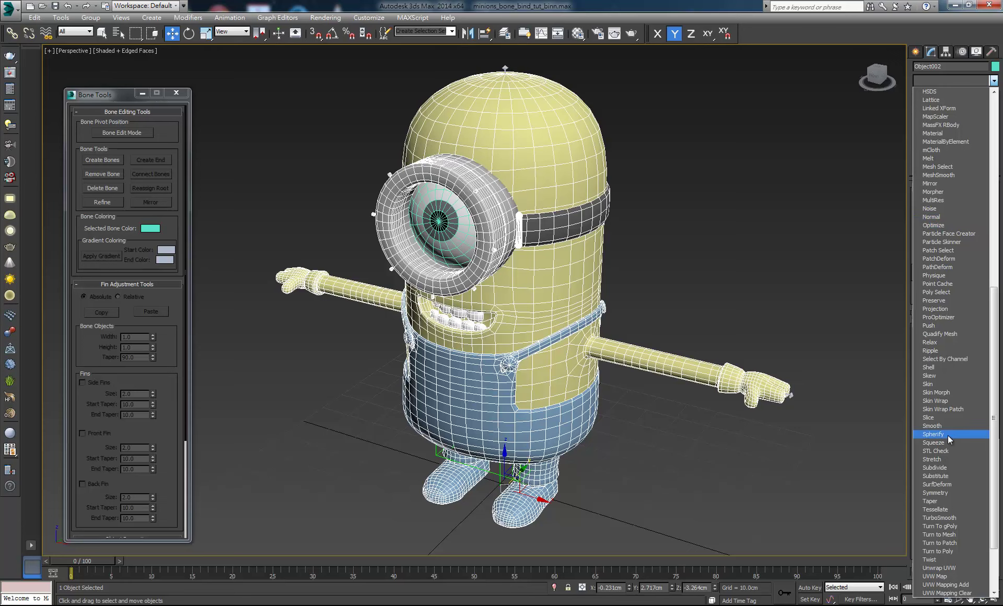
{"action": "left_click", "coordinate": [935, 385]}
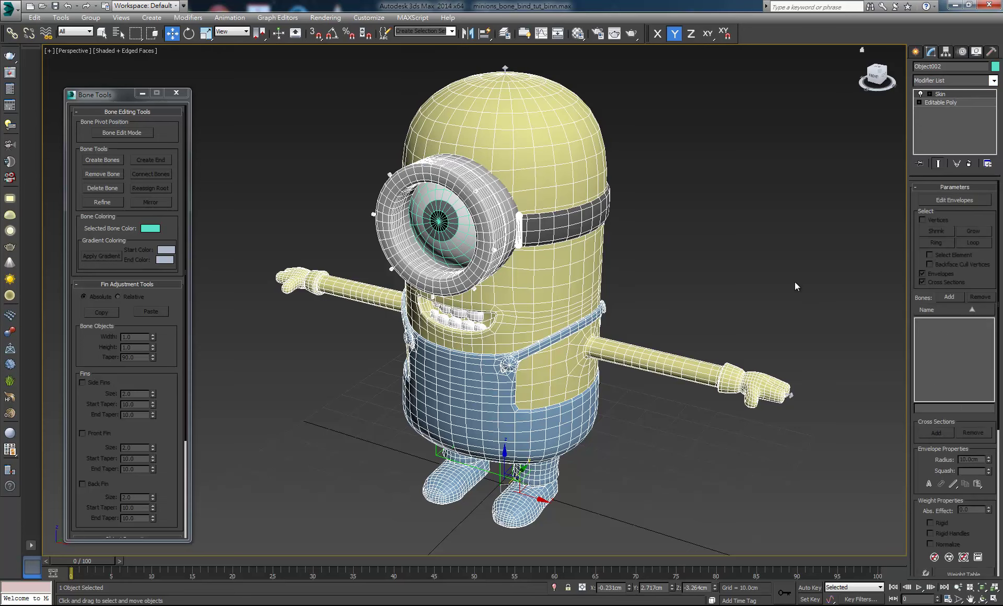
Deselect everything and reframe the view around the minion's feet and body.
{"action": "left_click", "coordinate": [766, 254]}
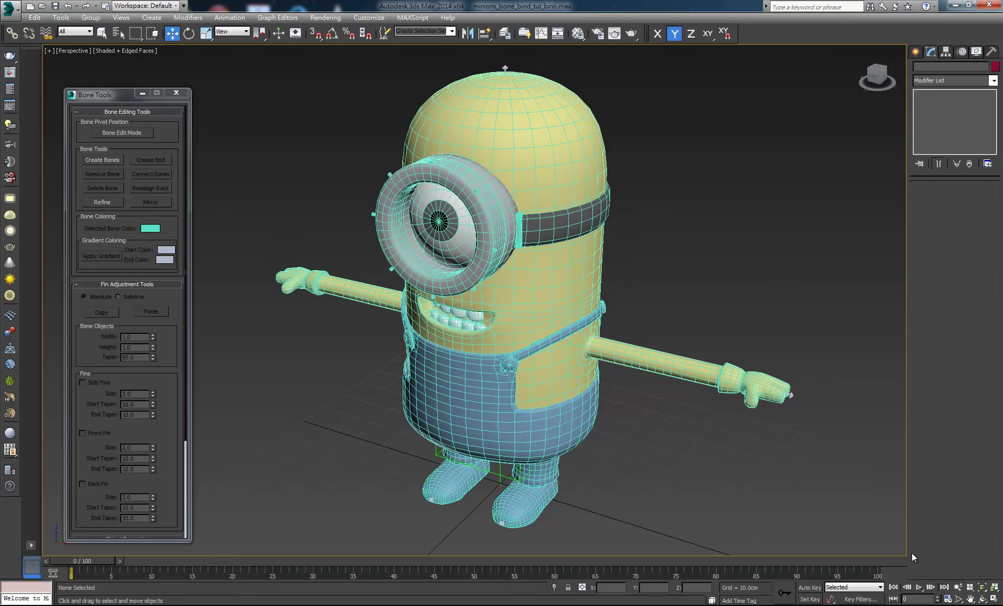
{"action": "left_click", "coordinate": [982, 599]}
{"action": "mouse_move", "coordinate": [476, 369]}
{"action": "left_mouse_down"}
{"action": "mouse_move", "coordinate": [516, 242]}
{"action": "mouse_move", "coordinate": [672, 152]}
{"action": "left_mouse_up"}
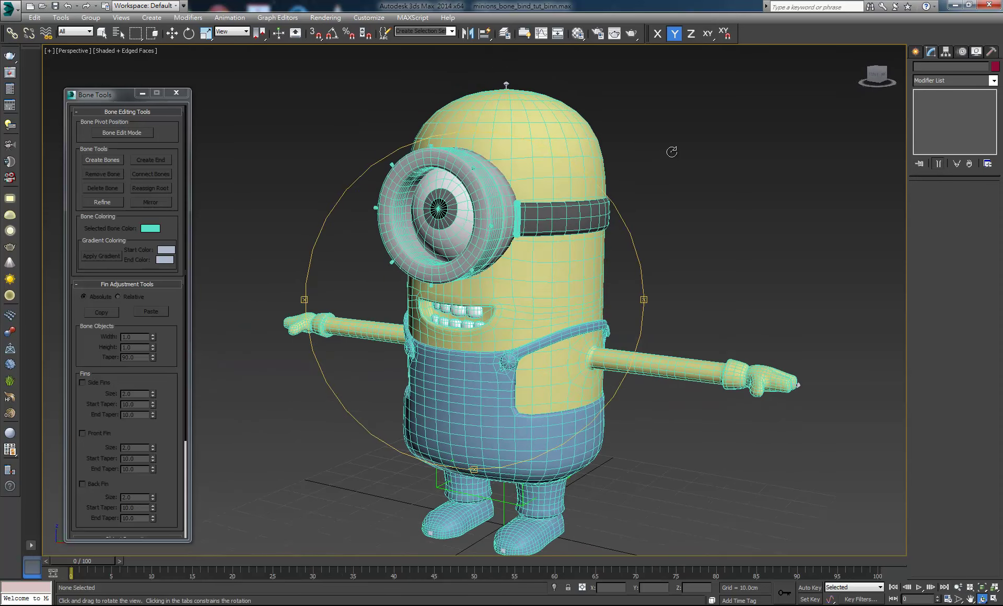
{"action": "key", "text": "w"}
{"action": "middle_click_drag", "start_coordinate": [671, 152], "coordinate": [660, 218]}
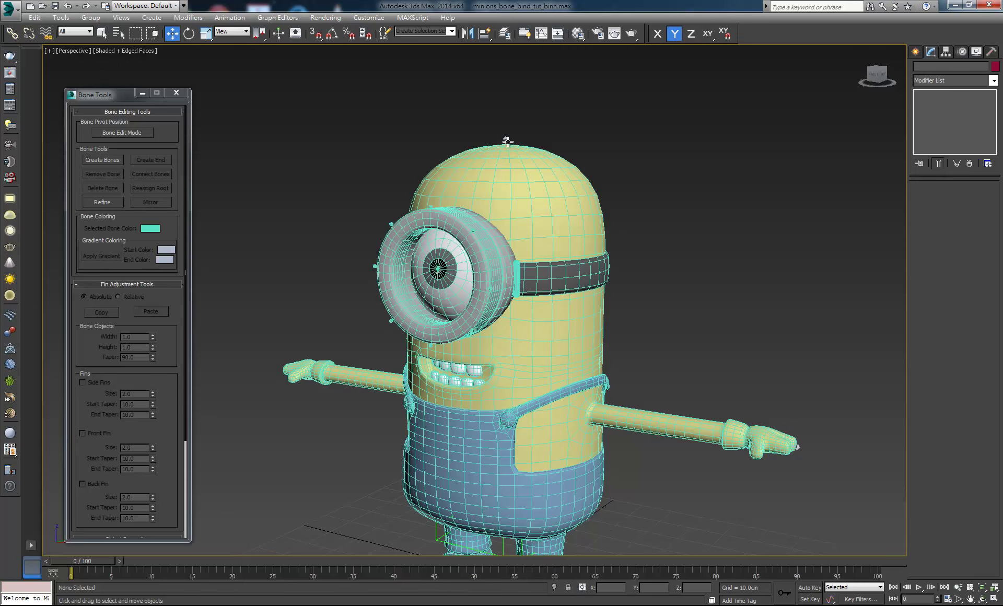
{"action": "middle_click_drag", "start_coordinate": [507, 141], "coordinate": [530, 91]}
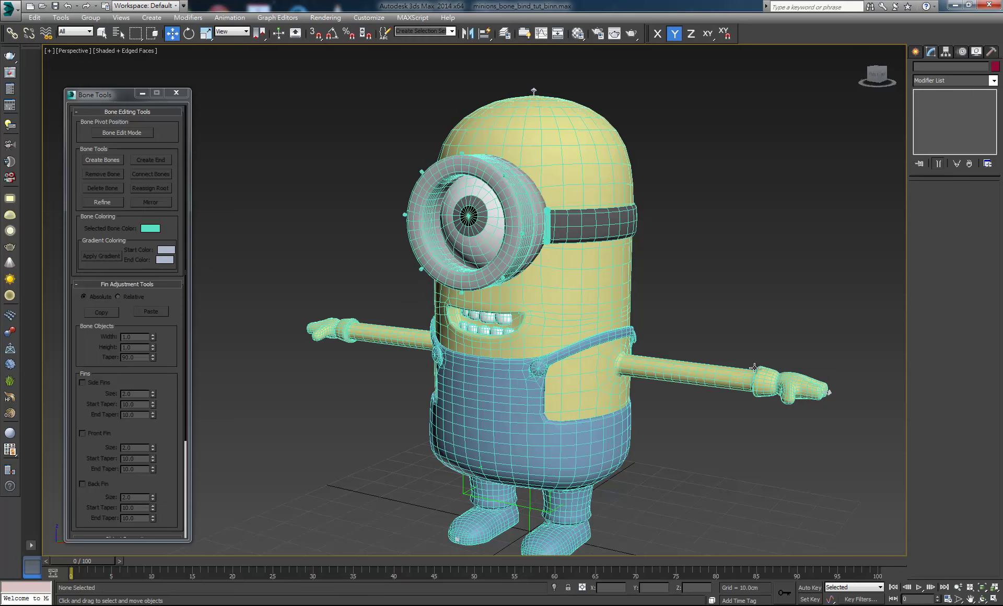
{"action": "mouse_move", "coordinate": [563, 254]}
{"action": "middle_mouse_down"}
{"action": "mouse_move", "coordinate": [548, 193]}
{"action": "mouse_move", "coordinate": [566, 218]}
{"action": "middle_mouse_up"}
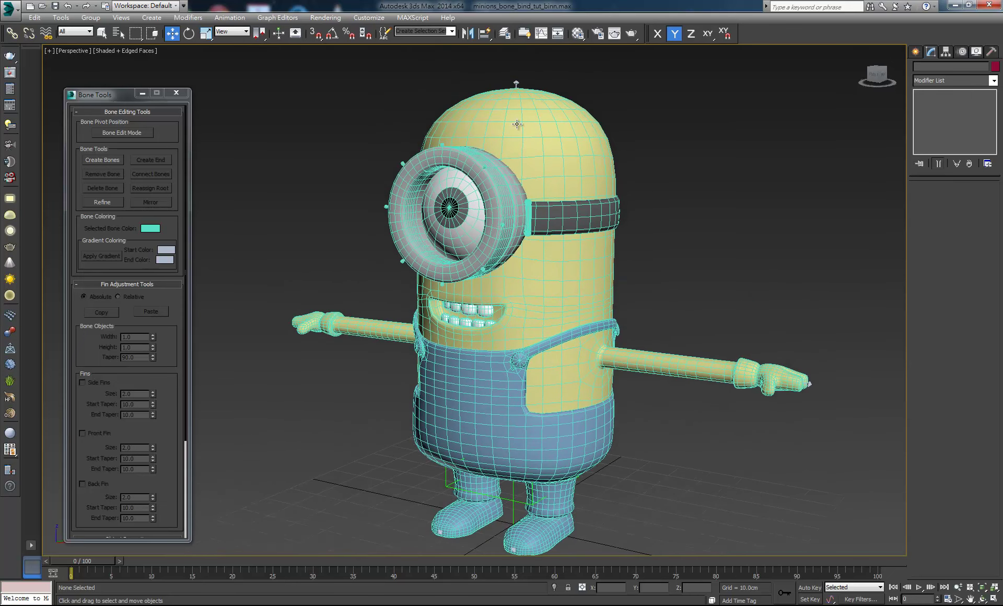
{"action": "left_click", "coordinate": [516, 82]}
{"action": "scroll", "coordinate": [519, 66], "scroll_direction": "up", "scroll_amount": 2}
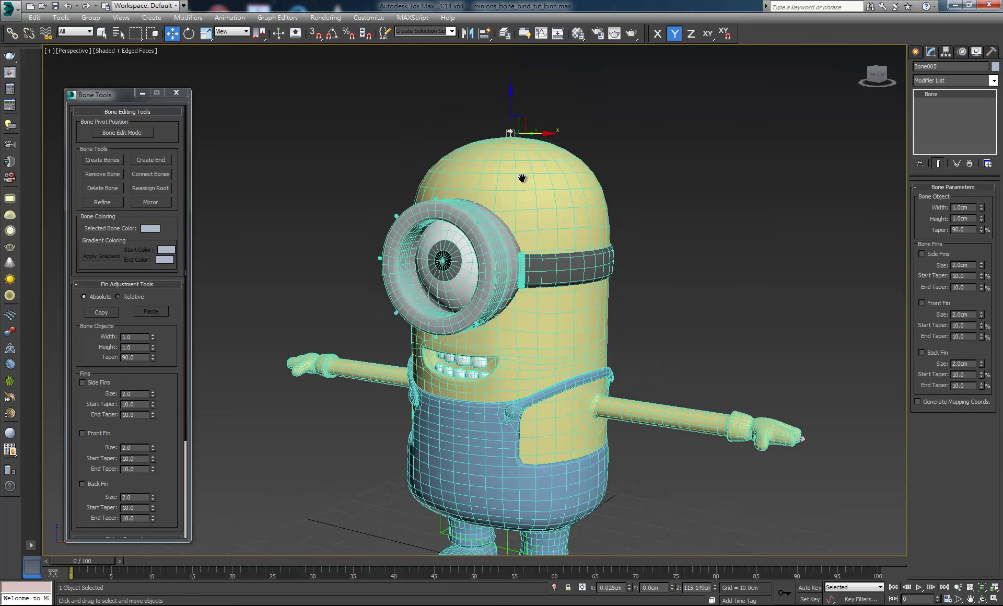
{"action": "scroll", "coordinate": [473, 110], "scroll_direction": "up", "scroll_amount": 4}
{"action": "scroll", "coordinate": [465, 156], "scroll_direction": "up", "scroll_amount": 3}
{"action": "scroll", "coordinate": [495, 222], "scroll_direction": "up", "scroll_amount": 2}
{"action": "left_click", "coordinate": [517, 211]}
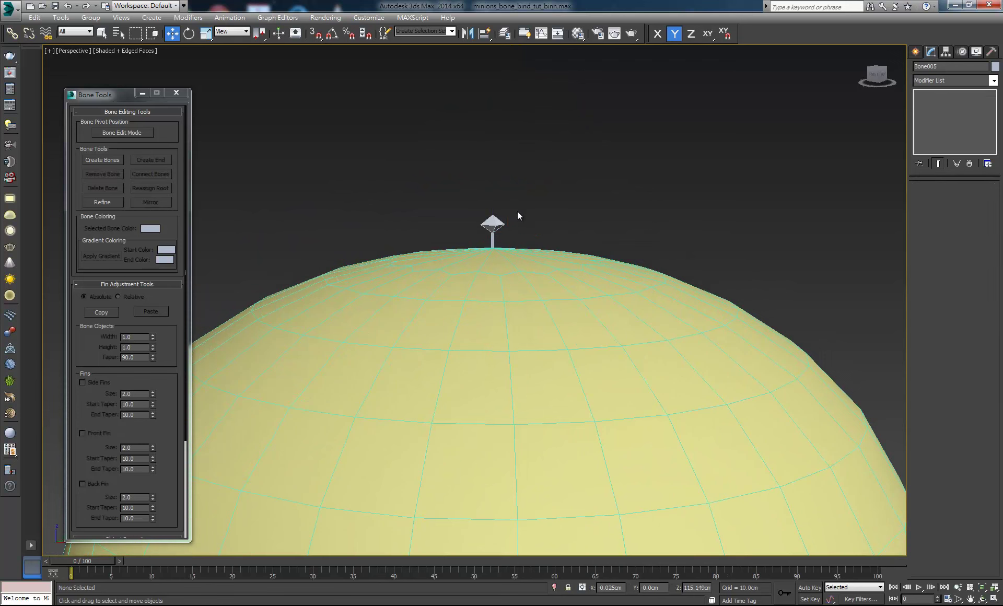
{"action": "left_click", "coordinate": [492, 222]}
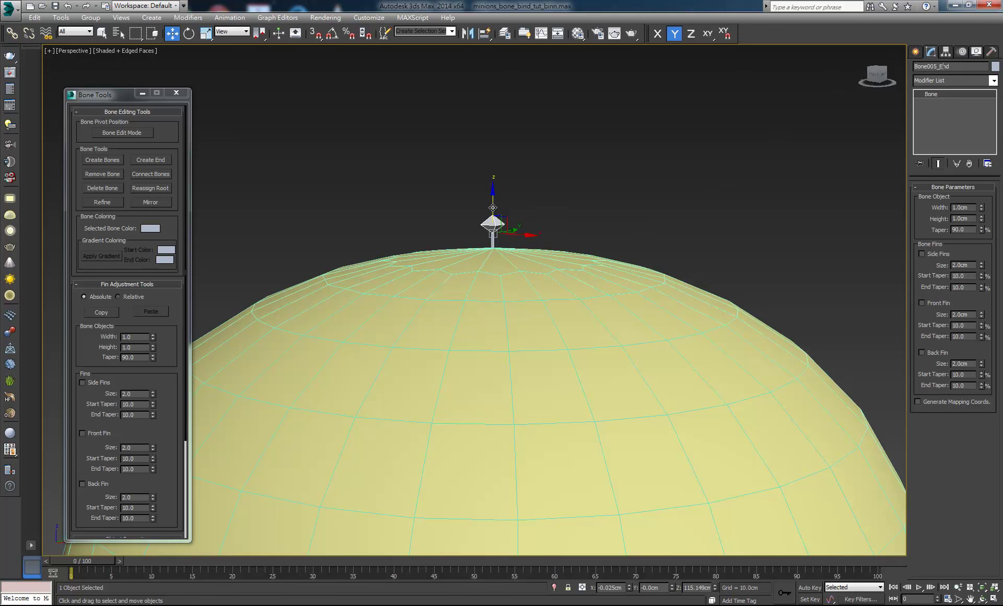
{"action": "left_click", "coordinate": [505, 232]}
{"action": "left_click", "coordinate": [491, 240]}
{"action": "left_click", "coordinate": [503, 221]}
{"action": "left_click_drag", "start_coordinate": [950, 67], "coordinate": [939, 68]}
{"action": "right_click", "coordinate": [947, 65]}
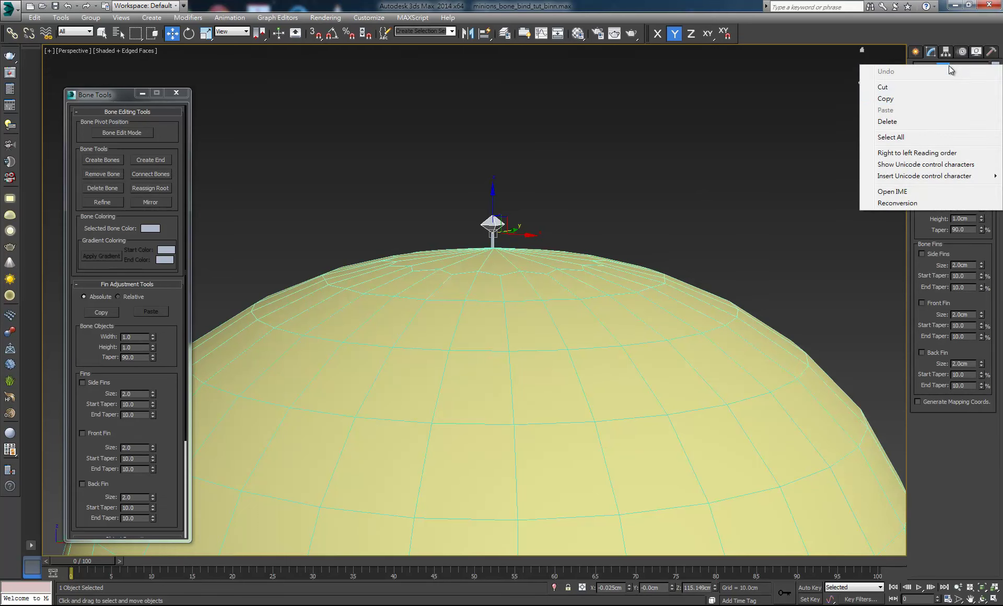
{"action": "left_click", "coordinate": [893, 99]}
{"action": "left_click", "coordinate": [748, 178]}
{"action": "scroll", "coordinate": [653, 209], "scroll_direction": "down", "scroll_amount": 5}
Rename the fingertip bone Bone010 to Bone010_End.
{"action": "scroll", "coordinate": [544, 241], "scroll_direction": "down", "scroll_amount": 3}
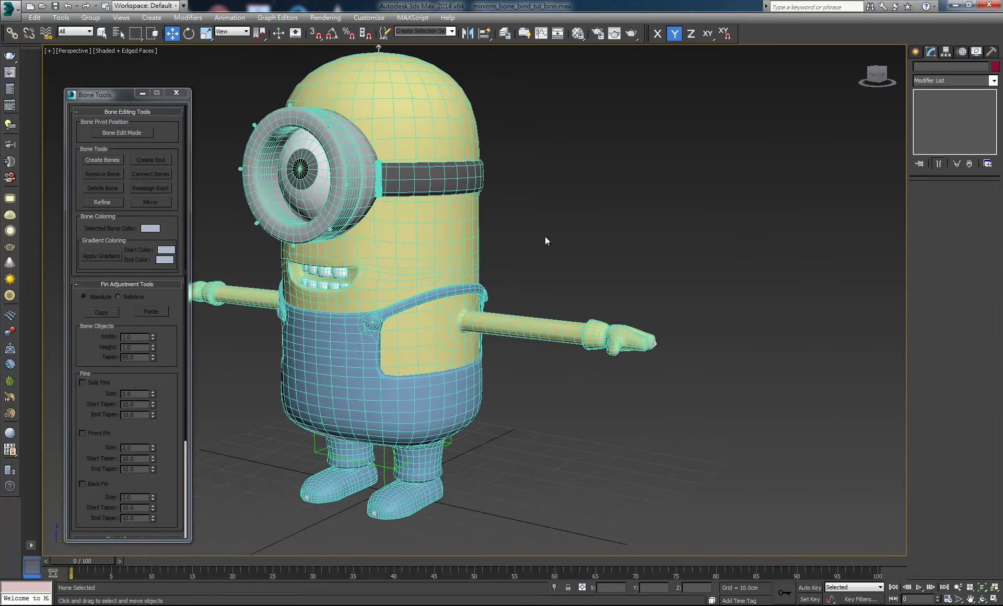
{"action": "scroll", "coordinate": [601, 242], "scroll_direction": "up", "scroll_amount": 5}
{"action": "left_click", "coordinate": [710, 412]}
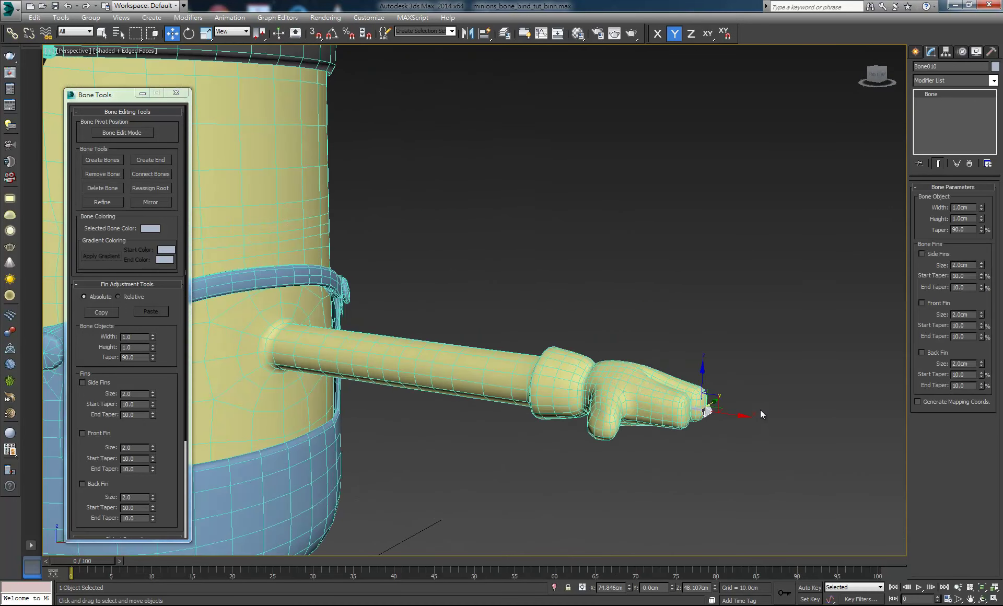
{"action": "scroll", "coordinate": [673, 358], "scroll_direction": "up", "scroll_amount": 5}
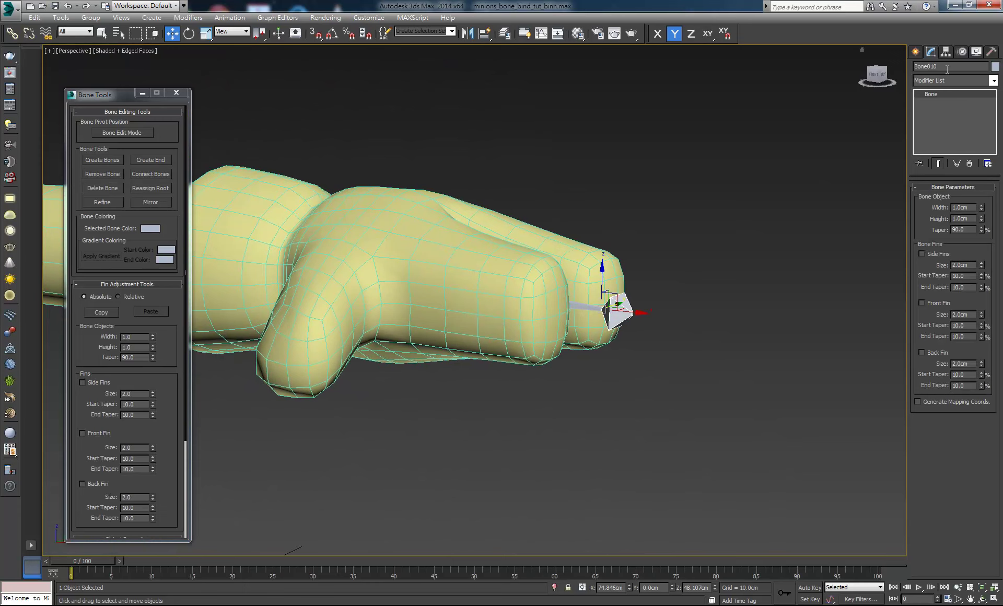
{"action": "type", "text": "_End"}
{"action": "middle_click_drag", "start_coordinate": [468, 370], "coordinate": [599, 354]}
{"action": "scroll", "coordinate": [597, 355], "scroll_direction": "down", "scroll_amount": 5}
{"action": "left_click", "coordinate": [459, 419]}
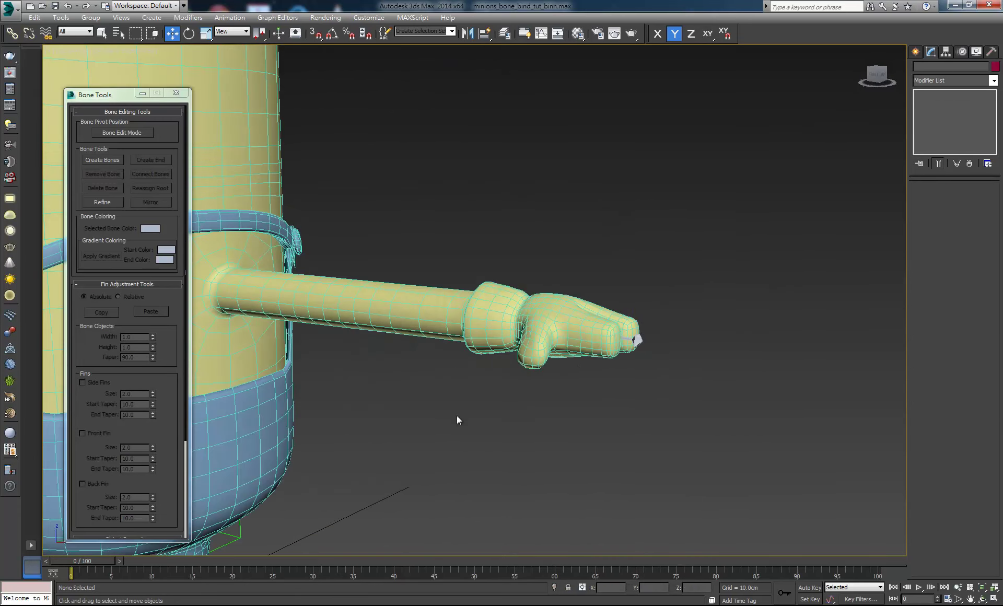
{"action": "middle_click_drag", "start_coordinate": [460, 419], "coordinate": [585, 365]}
Rename the right foot's toe-tip bone to Bone020_End.
{"action": "scroll", "coordinate": [498, 302], "scroll_direction": "down", "scroll_amount": 3}
{"action": "middle_click_drag", "start_coordinate": [684, 240], "coordinate": [398, 245], "text": "alt"}
{"action": "scroll", "coordinate": [453, 253], "scroll_direction": "up", "scroll_amount": 3}
{"action": "scroll", "coordinate": [453, 253], "scroll_direction": "up", "scroll_amount": 3}
{"action": "scroll", "coordinate": [441, 346], "scroll_direction": "up", "scroll_amount": 3}
{"action": "left_click", "coordinate": [474, 404]}
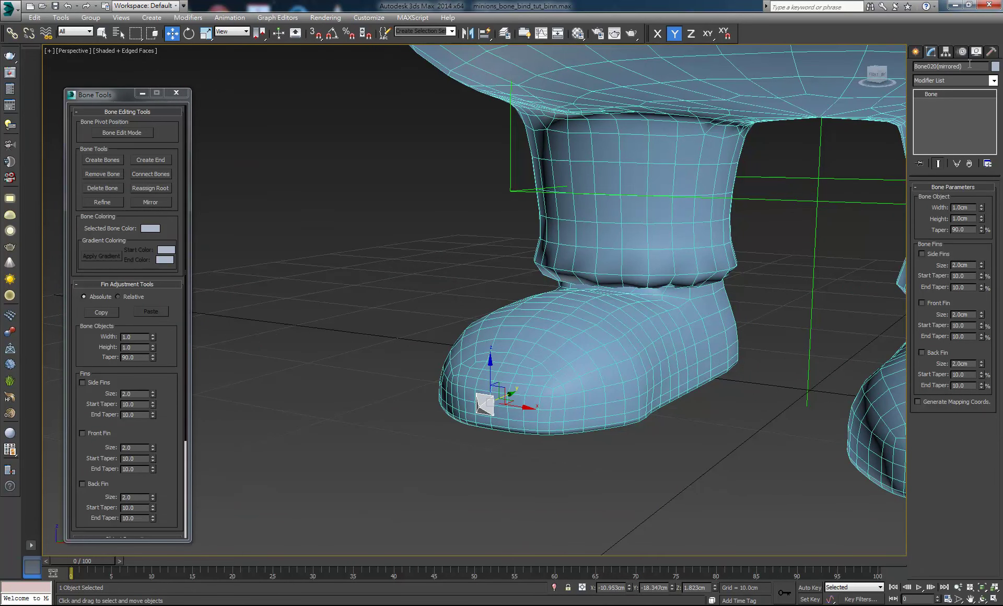
{"action": "left_click", "coordinate": [681, 474]}
{"action": "middle_click_drag", "start_coordinate": [782, 433], "coordinate": [627, 396]}
{"action": "left_click", "coordinate": [751, 435]}
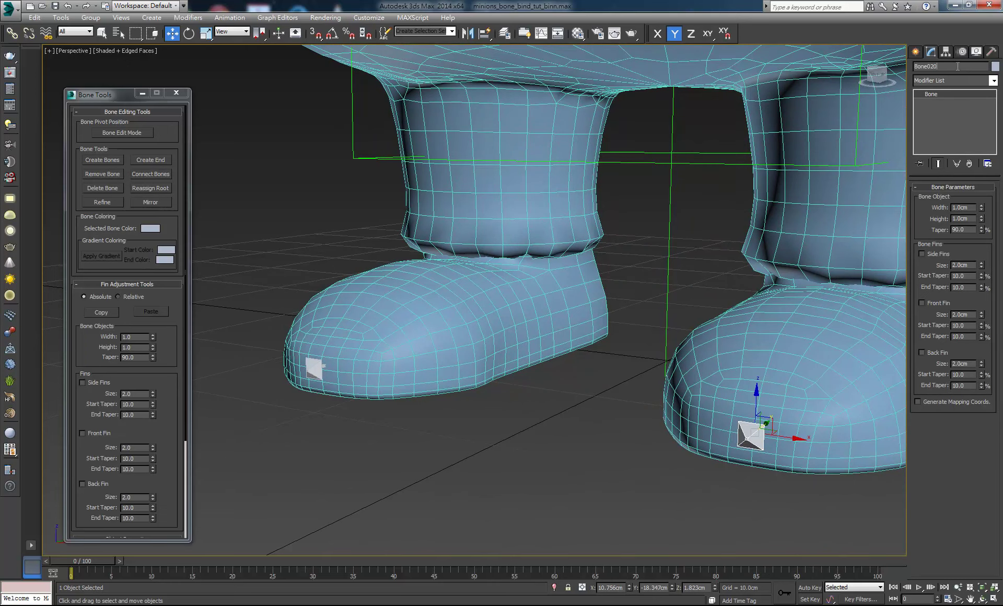
{"action": "key", "text": "Page_Down"}
{"action": "scroll", "coordinate": [631, 327], "scroll_direction": "down", "scroll_amount": 6}
{"action": "middle_click_drag", "start_coordinate": [475, 200], "coordinate": [517, 340]}
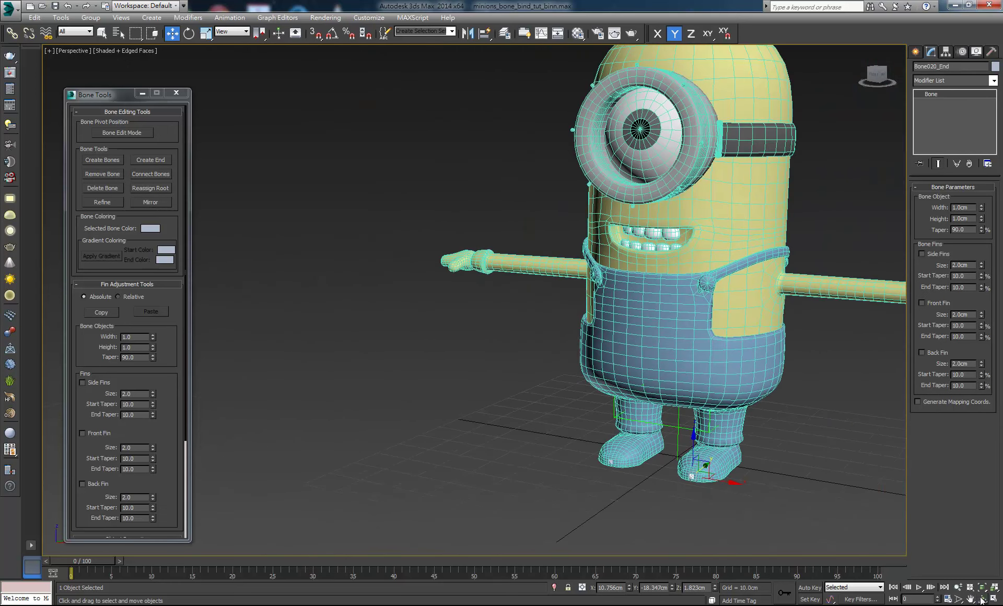
Rename the tip bone Bone015 to Bone015_End, then zoom out to the whole minion.
{"action": "key", "text": "ctrl+r"}
{"action": "left_click_drag", "start_coordinate": [499, 350], "coordinate": [331, 371]}
{"action": "key", "text": "w"}
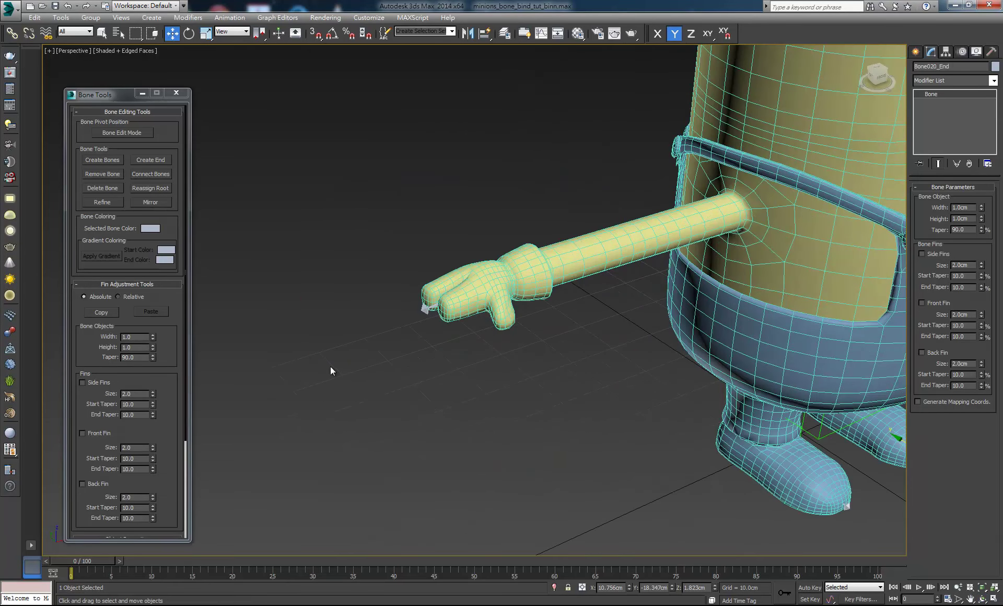
{"action": "left_click", "coordinate": [422, 311]}
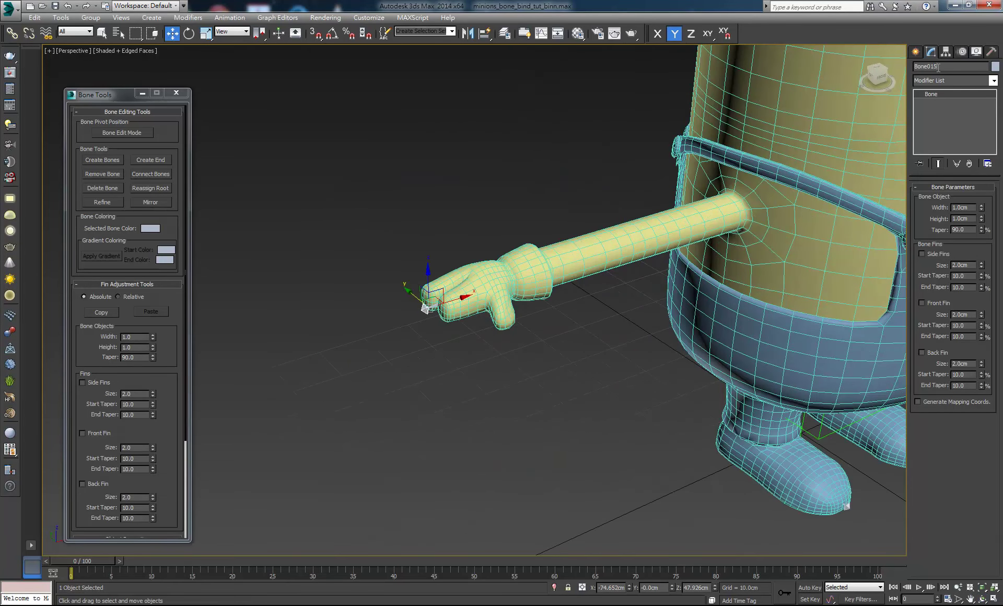
{"action": "left_click", "coordinate": [623, 425]}
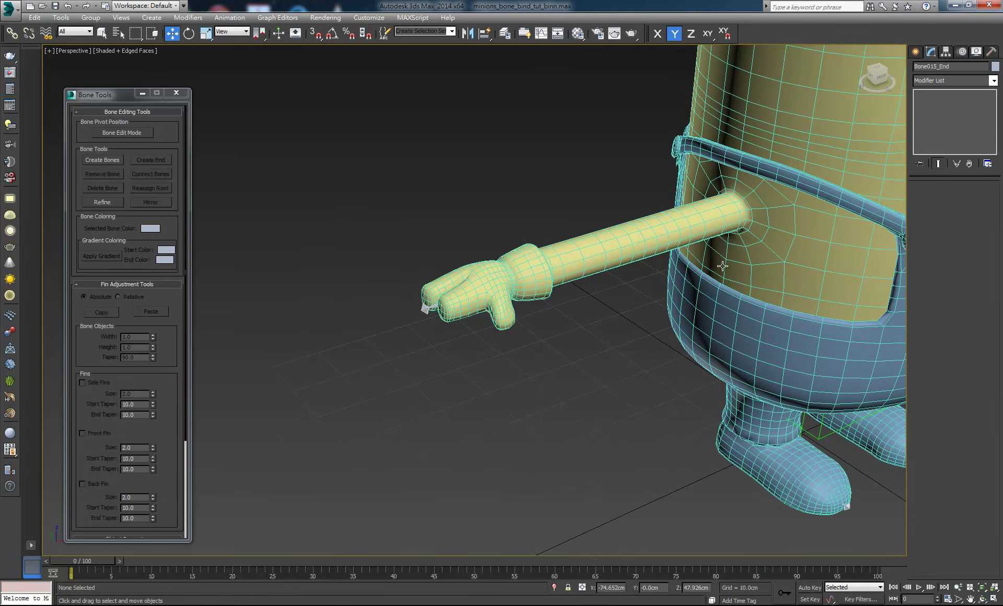
{"action": "middle_click_drag", "start_coordinate": [622, 425], "coordinate": [509, 364], "text": "alt"}
{"action": "key", "text": "z"}
{"action": "left_click", "coordinate": [983, 598]}
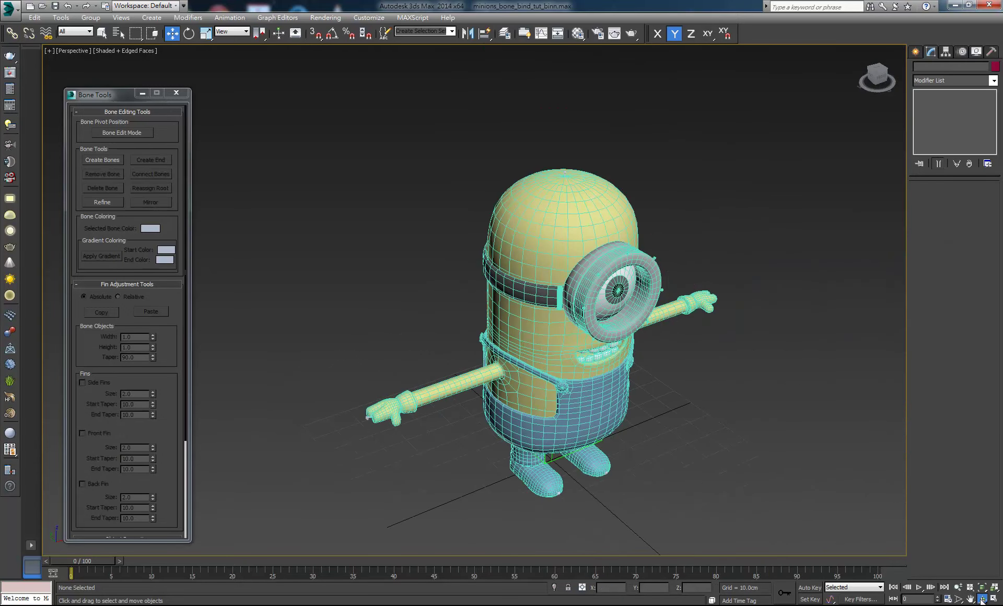
Switch the perspective viewport's display style to Wireframe.
{"action": "left_click_drag", "start_coordinate": [534, 312], "coordinate": [528, 230]}
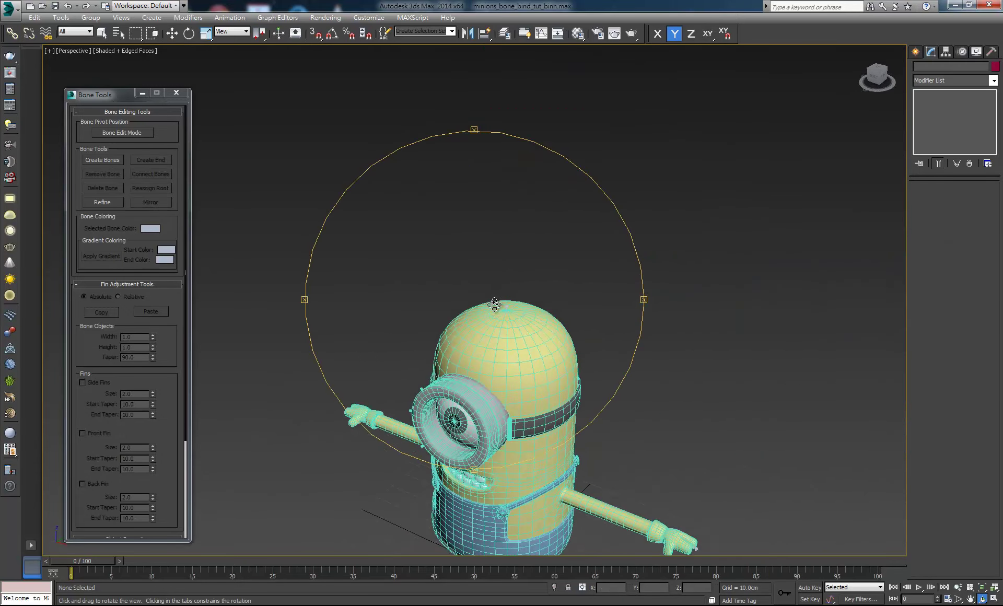
{"action": "scroll", "coordinate": [528, 229], "scroll_direction": "up", "scroll_amount": 2}
{"action": "scroll", "coordinate": [528, 230], "scroll_direction": "up", "scroll_amount": 1}
{"action": "key", "text": "w"}
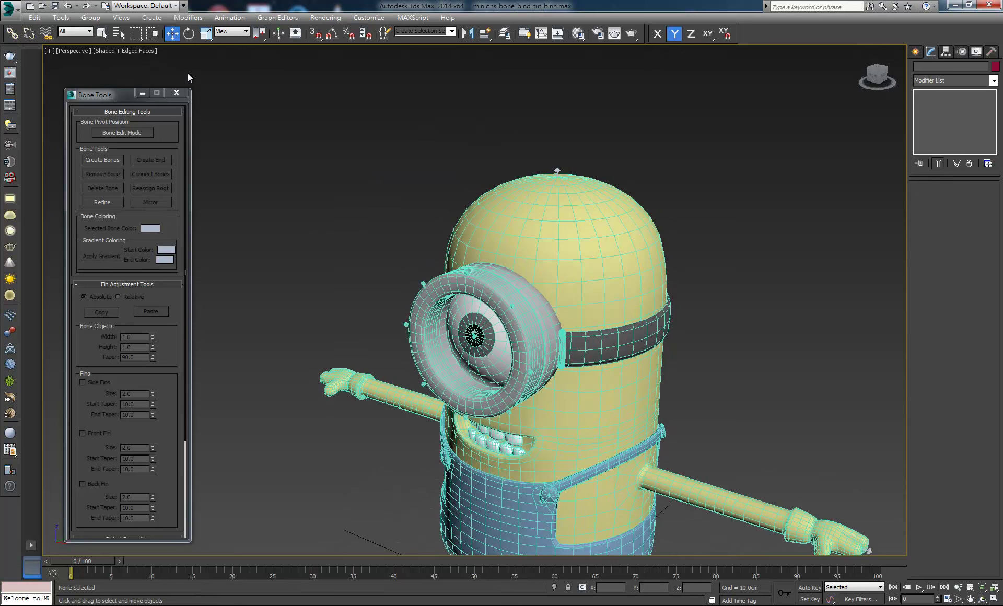
{"action": "left_click", "coordinate": [142, 52]}
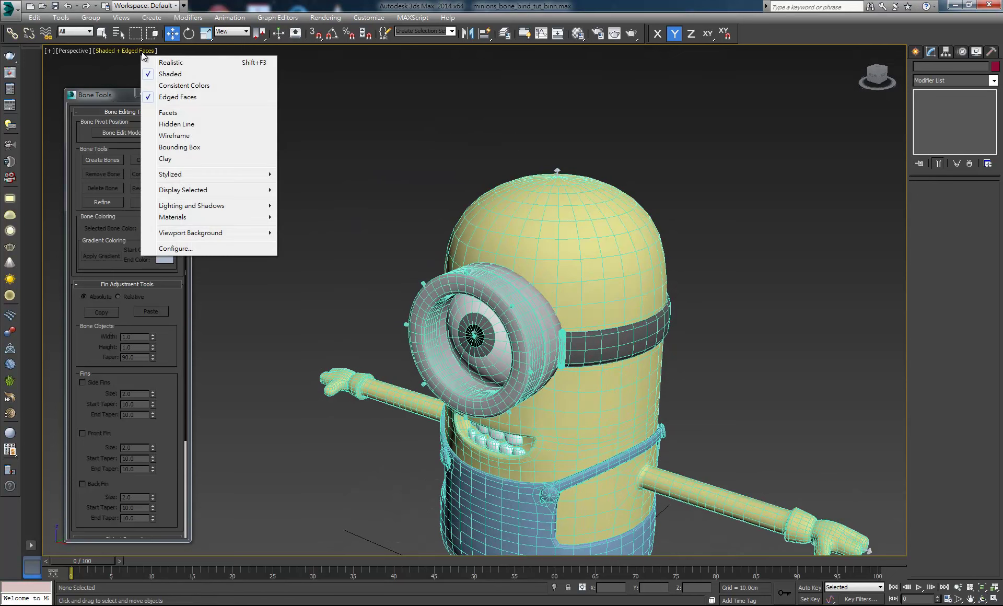
{"action": "left_click", "coordinate": [187, 140]}
Zoom onto the head and select the head bone Bone004.
{"action": "scroll", "coordinate": [496, 185], "scroll_direction": "down", "scroll_amount": 2}
{"action": "scroll", "coordinate": [496, 178], "scroll_direction": "down", "scroll_amount": 2}
{"action": "scroll", "coordinate": [505, 155], "scroll_direction": "up", "scroll_amount": 6}
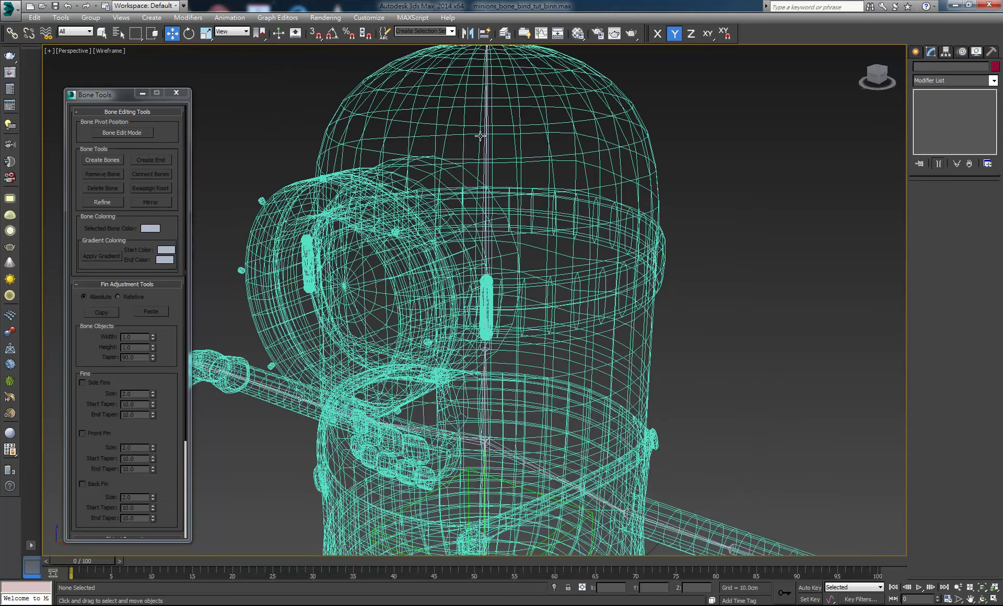
{"action": "middle_click_drag", "start_coordinate": [480, 136], "coordinate": [487, 173]}
{"action": "left_click", "coordinate": [491, 186]}
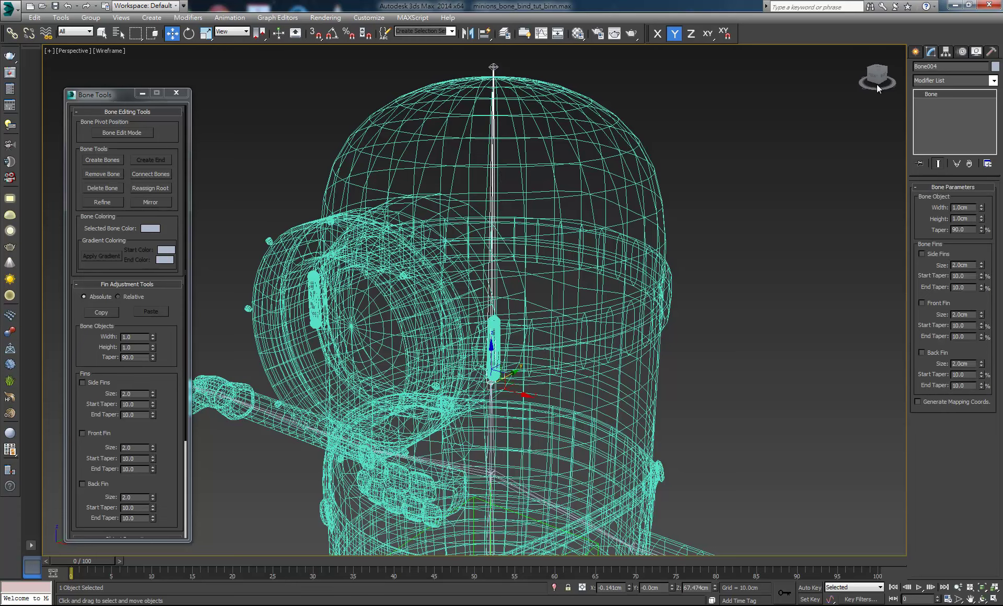
Rename the head bone Bone004 to 頭.
{"action": "double_click", "coordinate": [942, 65]}
{"action": "type", "text": "W"}
{"action": "key", "text": "BackSpace"}
{"action": "type", "text": "頭"}
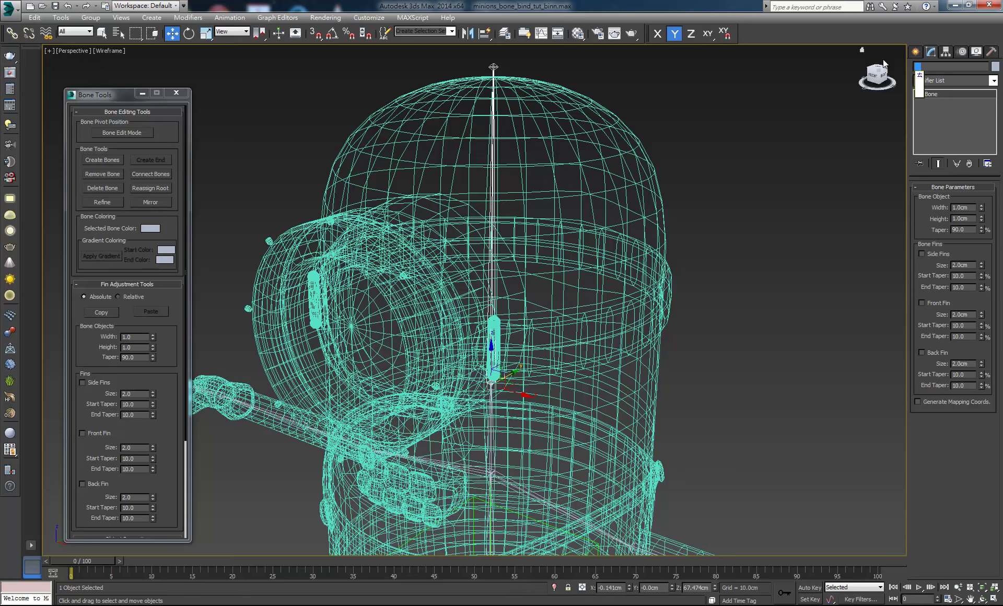
{"action": "left_click", "coordinate": [867, 102]}
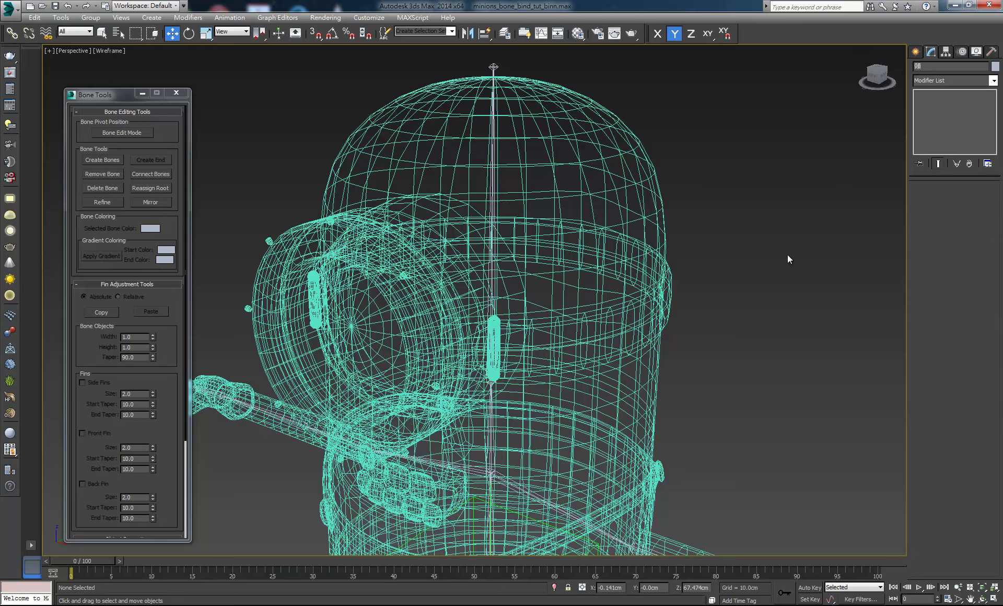
Rename the left upper arm bone to 左上臂.
{"action": "middle_click_drag", "start_coordinate": [800, 236], "coordinate": [685, 347]}
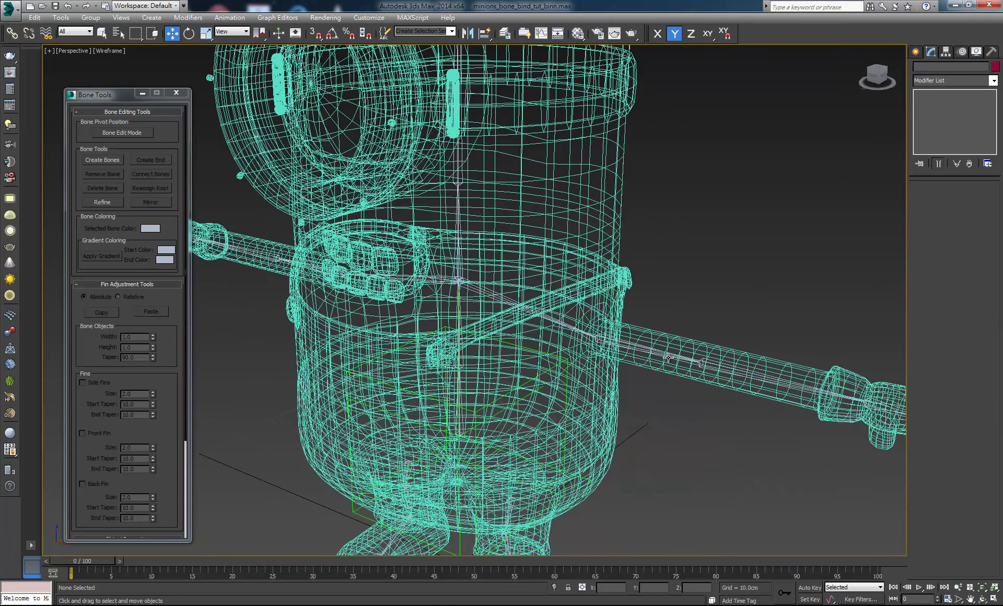
{"action": "left_click", "coordinate": [672, 359]}
{"action": "double_click", "coordinate": [949, 67]}
{"action": "type", "text": "左上"}
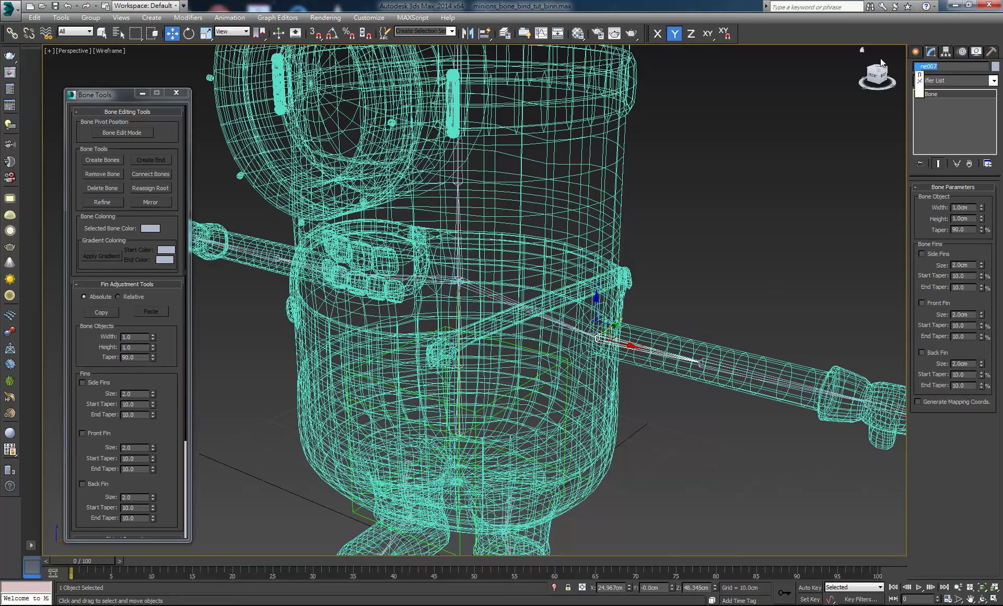
{"action": "type", "text": "必"}
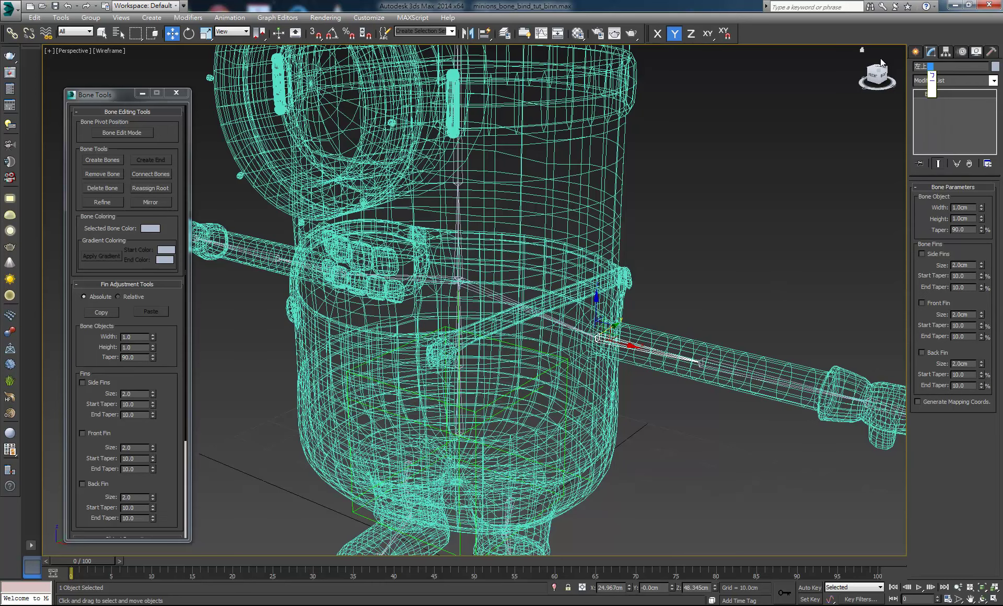
{"action": "type", "text": "9"}
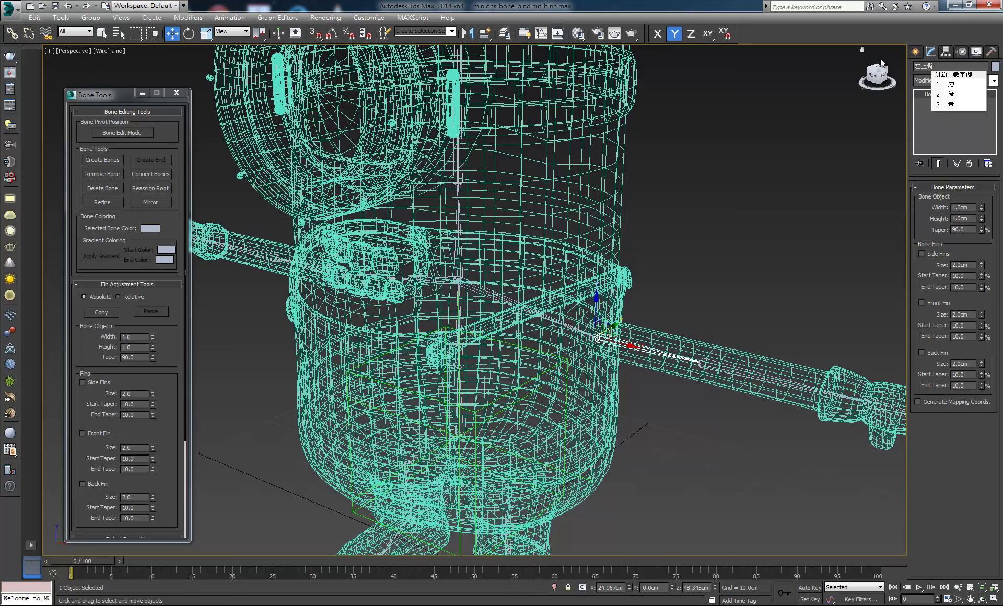
{"action": "key", "text": "Return"}
{"action": "left_click", "coordinate": [762, 212]}
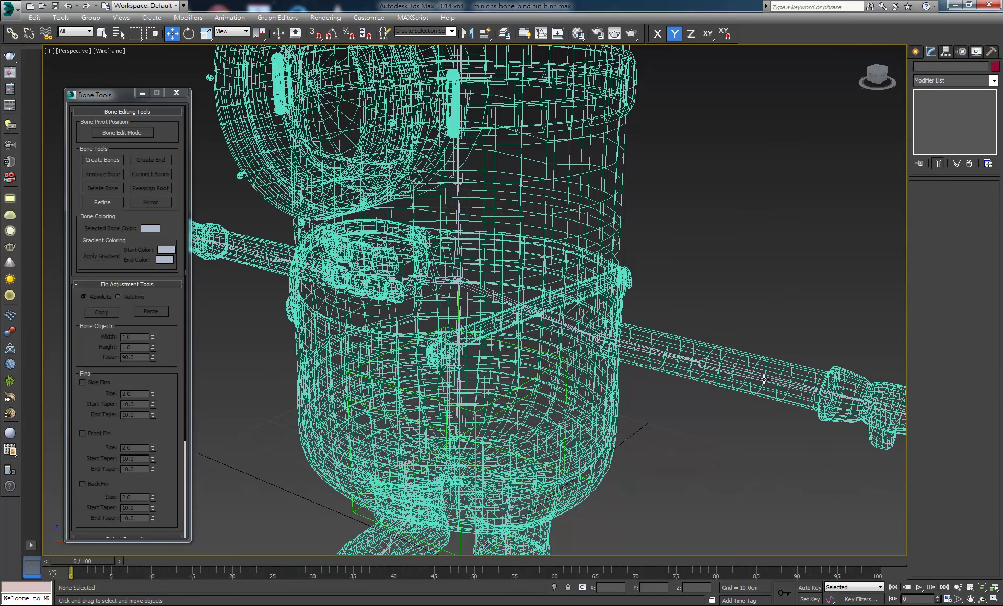
Select the left forearm bone Bone008 and start renaming it 左手臂.
{"action": "left_click", "coordinate": [772, 376]}
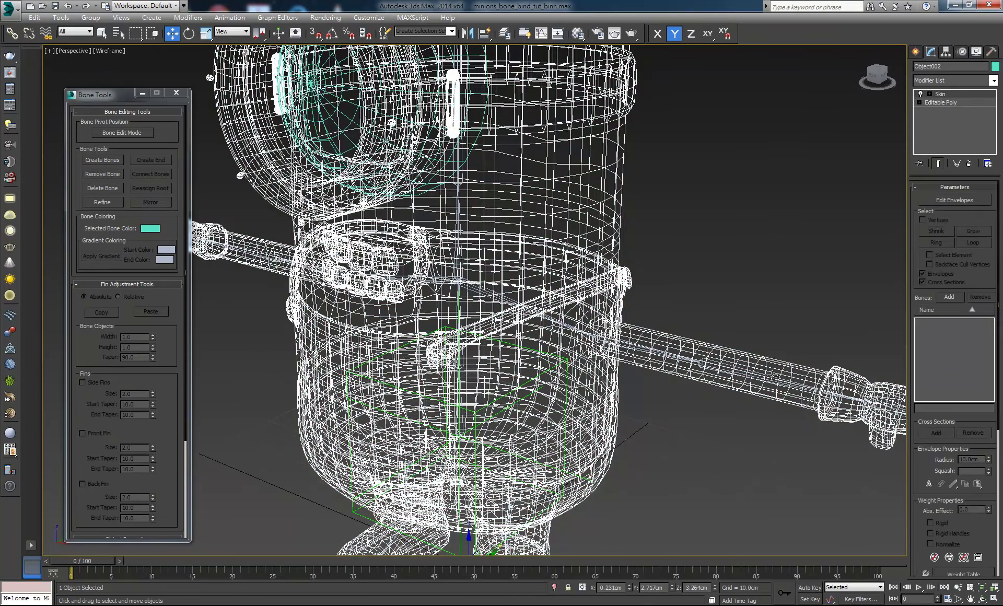
{"action": "left_click", "coordinate": [770, 378]}
{"action": "left_click_drag", "start_coordinate": [944, 67], "coordinate": [880, 61]}
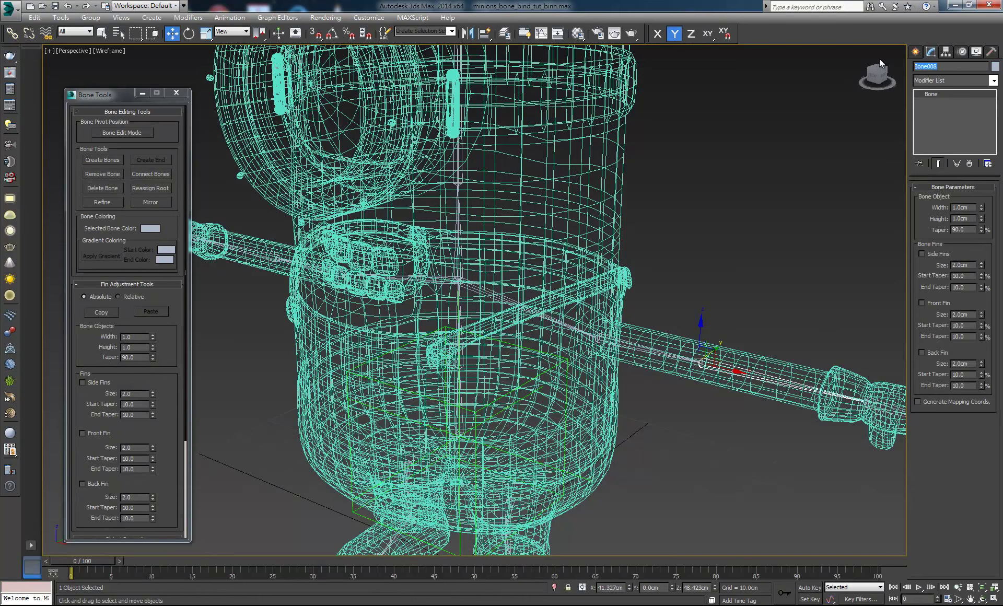
{"action": "type", "text": "左"}
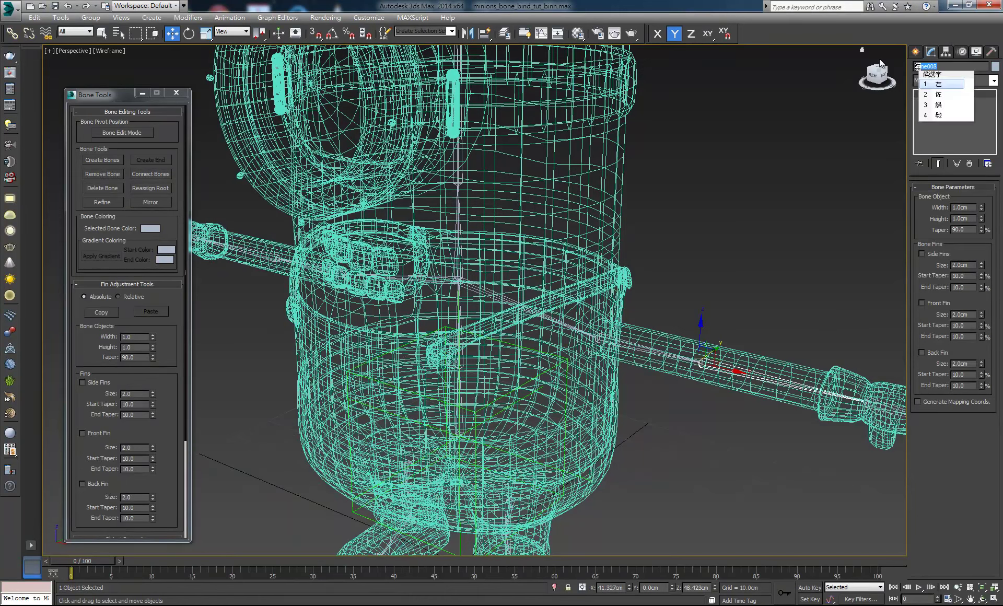
{"action": "type", "text": "手必"}
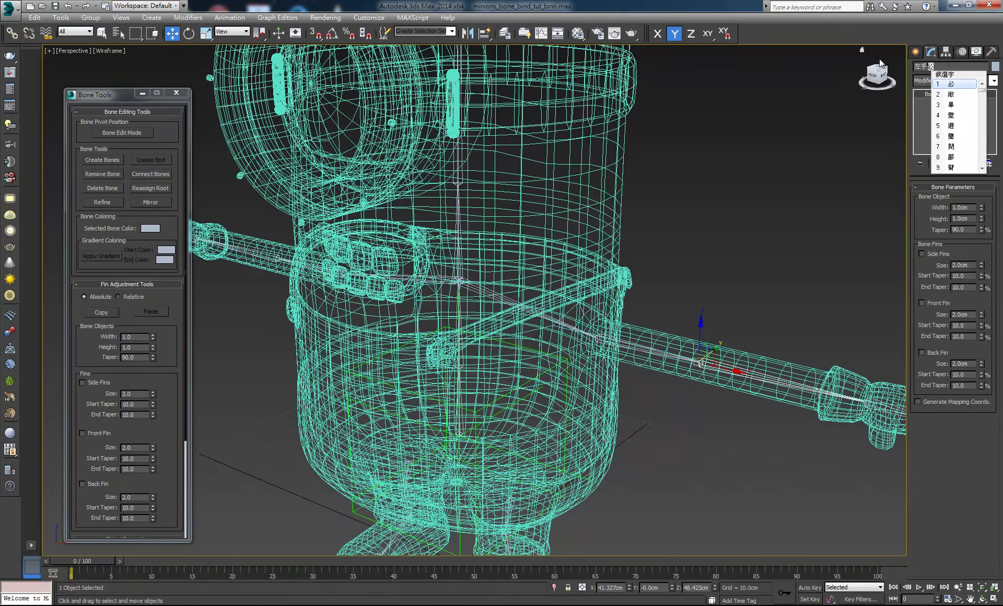
{"action": "type", "text": "9"}
Confirm the lower arm bone's new name, deselect it, and zoom toward the hand.
{"action": "key", "text": "Return"}
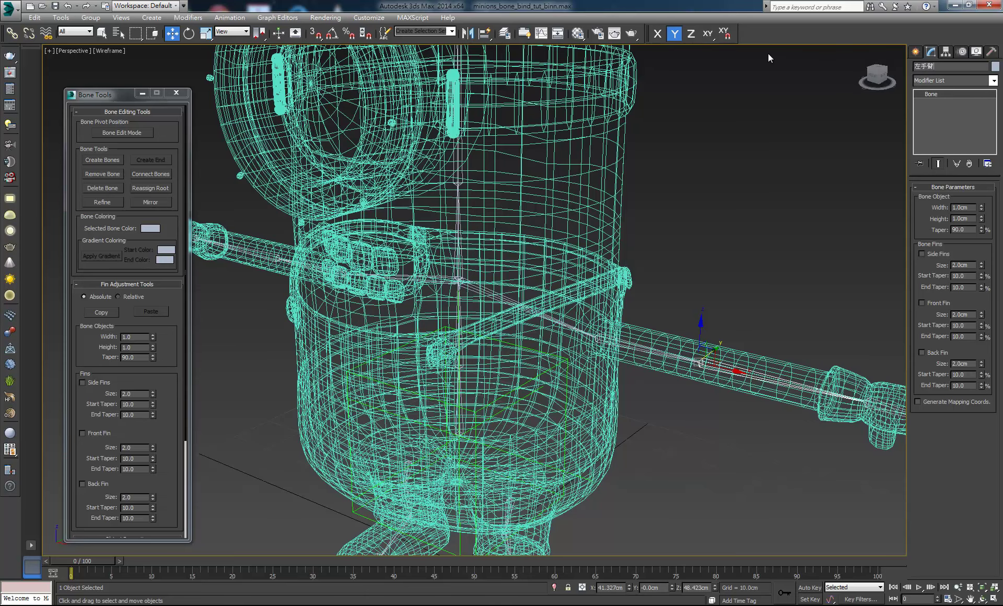
{"action": "left_click", "coordinate": [807, 280]}
{"action": "scroll", "coordinate": [807, 280], "scroll_direction": "down", "scroll_amount": 3}
{"action": "scroll", "coordinate": [698, 253], "scroll_direction": "down", "scroll_amount": 3}
{"action": "scroll", "coordinate": [621, 278], "scroll_direction": "up", "scroll_amount": 3}
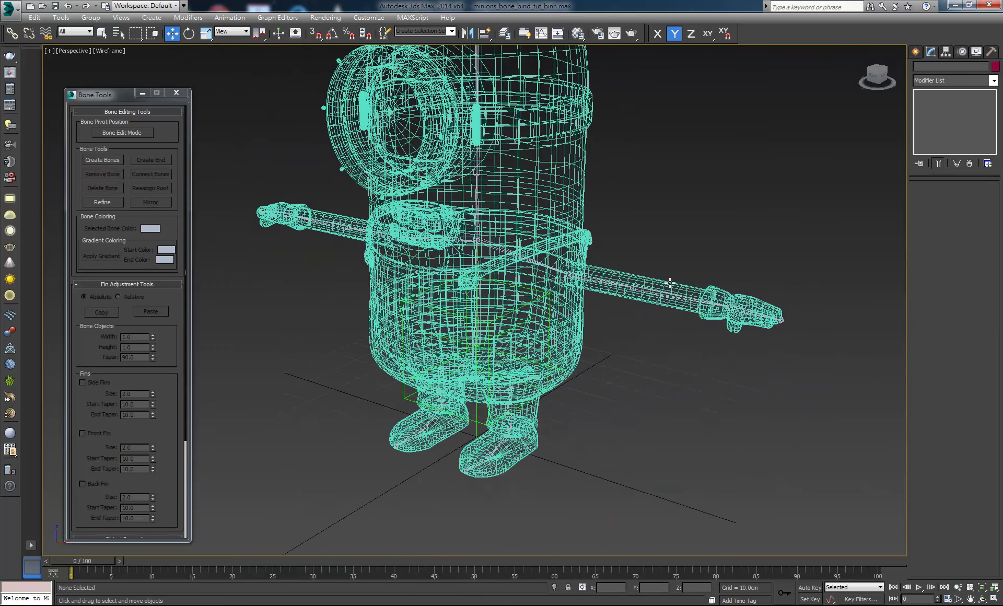
{"action": "scroll", "coordinate": [595, 225], "scroll_direction": "up", "scroll_amount": 2}
{"action": "scroll", "coordinate": [596, 224], "scroll_direction": "up", "scroll_amount": 2}
Select the left hand bone Bone009 near the minion's hand.
{"action": "left_click", "coordinate": [646, 282]}
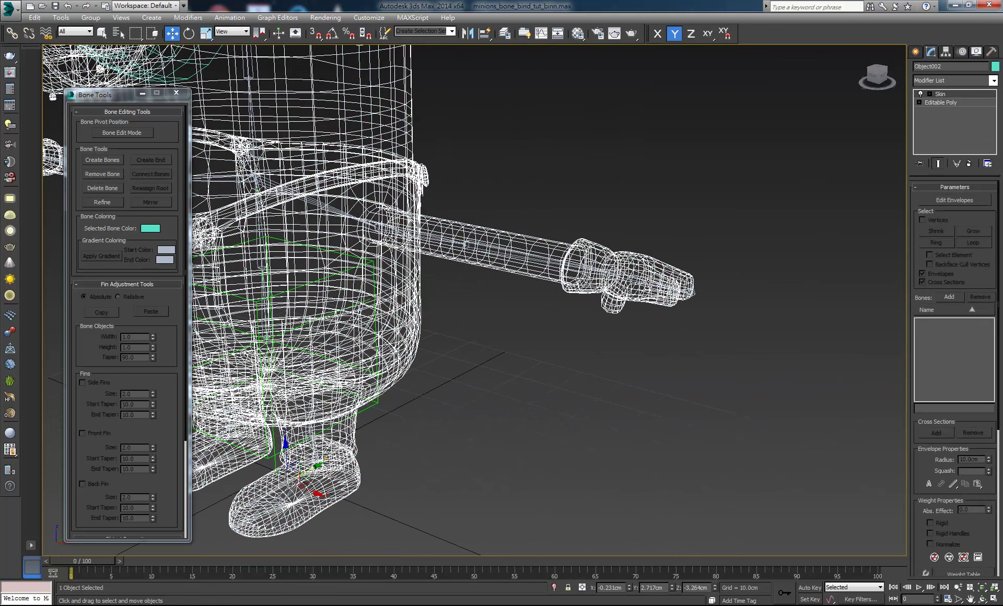
{"action": "left_click", "coordinate": [669, 341]}
{"action": "scroll", "coordinate": [666, 329], "scroll_direction": "up", "scroll_amount": 5}
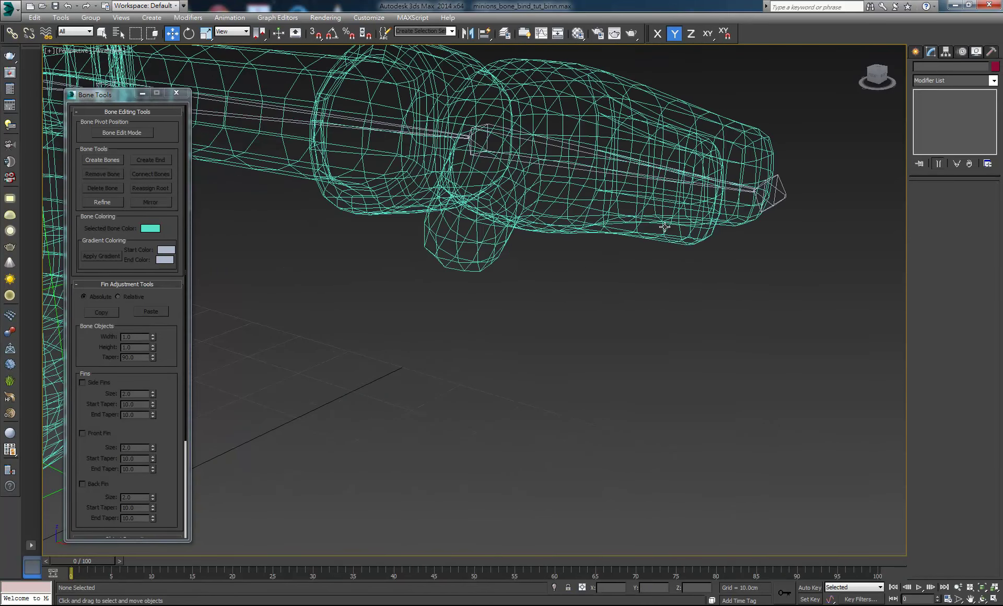
{"action": "left_click", "coordinate": [643, 177]}
{"action": "left_click", "coordinate": [619, 177]}
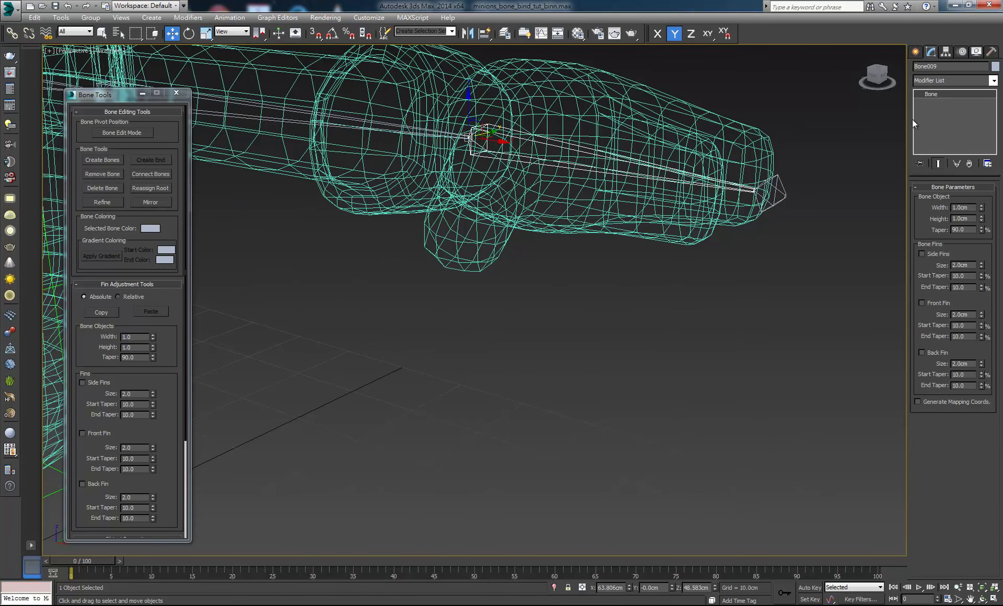
Rename the hand bone to 左手.
{"action": "left_click", "coordinate": [939, 66]}
{"action": "type", "text": "左"}
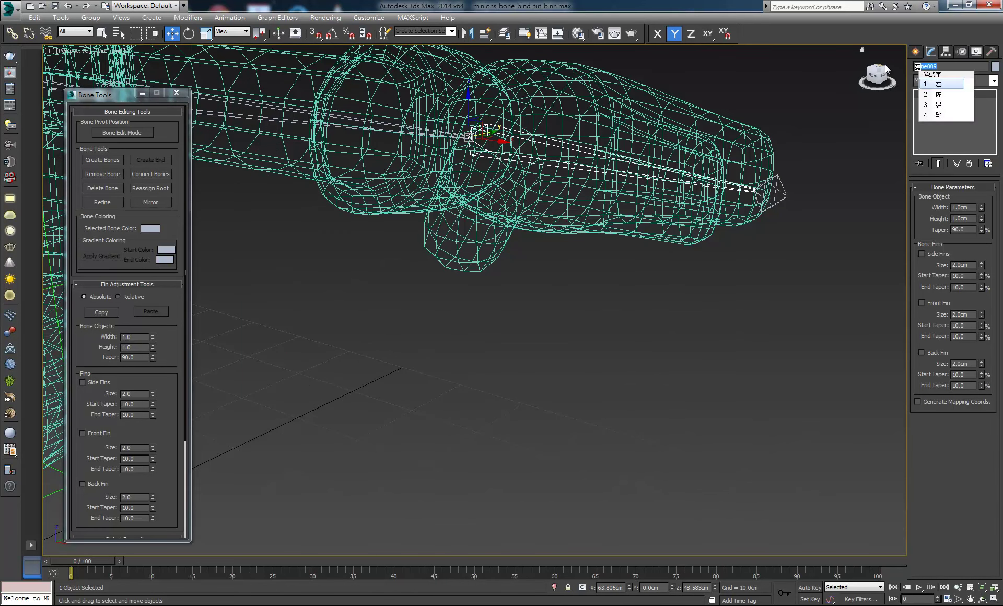
{"action": "key", "text": "Return"}
{"action": "type", "text": "手"}
{"action": "key", "text": "Return"}
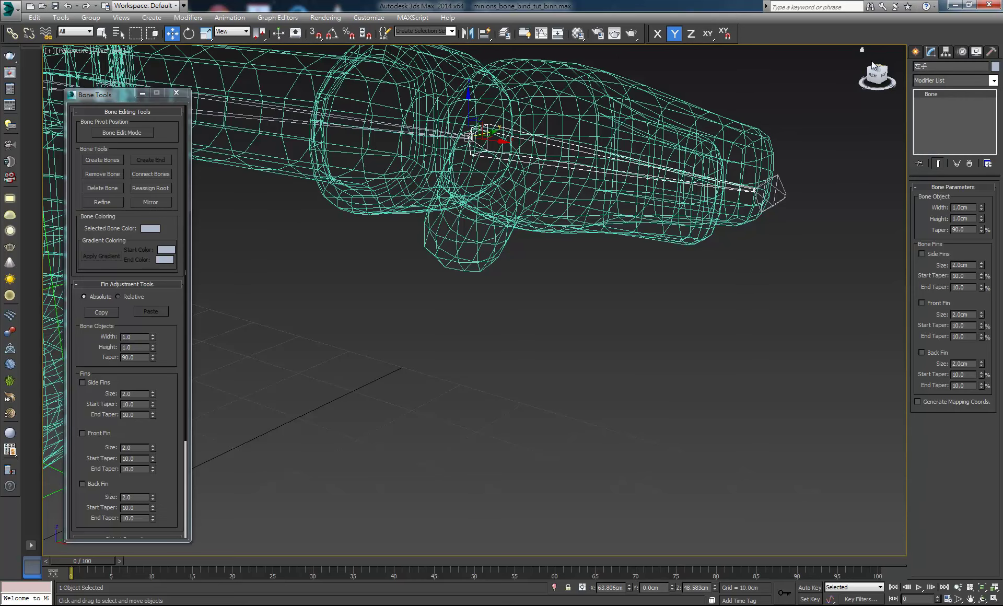
Orbit to inspect the minion's body and goggles from above, picking the torso bone.
{"action": "left_click", "coordinate": [630, 290]}
{"action": "scroll", "coordinate": [632, 287], "scroll_direction": "down", "scroll_amount": 5}
{"action": "mouse_move", "coordinate": [634, 285]}
{"action": "middle_mouse_down", "text": "alt"}
{"action": "mouse_move", "coordinate": [706, 235]}
{"action": "mouse_move", "coordinate": [609, 253]}
{"action": "mouse_move", "coordinate": [623, 256]}
{"action": "middle_mouse_up", "text": "alt"}
{"action": "mouse_move", "coordinate": [478, 149]}
{"action": "middle_mouse_down", "text": "alt"}
{"action": "mouse_move", "coordinate": [492, 200]}
{"action": "mouse_move", "coordinate": [483, 156]}
{"action": "middle_mouse_up", "text": "alt"}
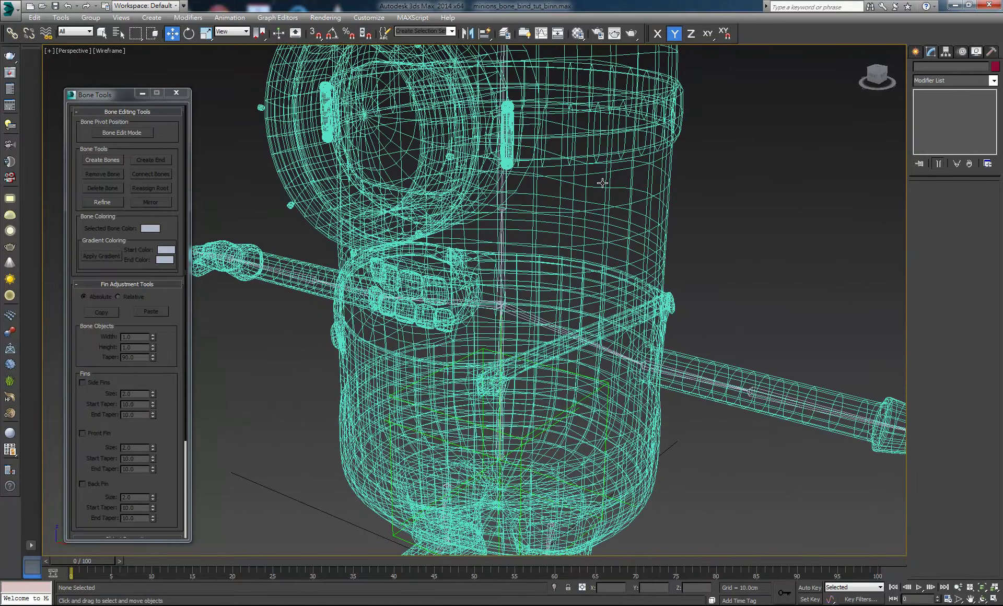
{"action": "left_click", "coordinate": [502, 240]}
{"action": "scroll", "coordinate": [664, 248], "scroll_direction": "down", "scroll_amount": 3}
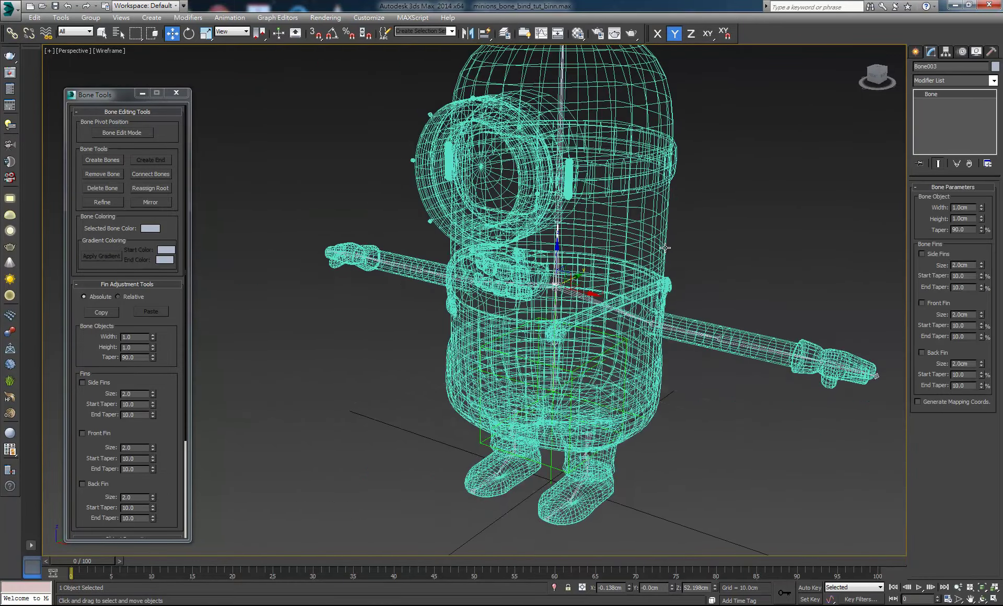
{"action": "scroll", "coordinate": [707, 249], "scroll_direction": "down", "scroll_amount": 2}
{"action": "scroll", "coordinate": [663, 237], "scroll_direction": "down", "scroll_amount": 2}
{"action": "scroll", "coordinate": [655, 175], "scroll_direction": "down", "scroll_amount": 1}
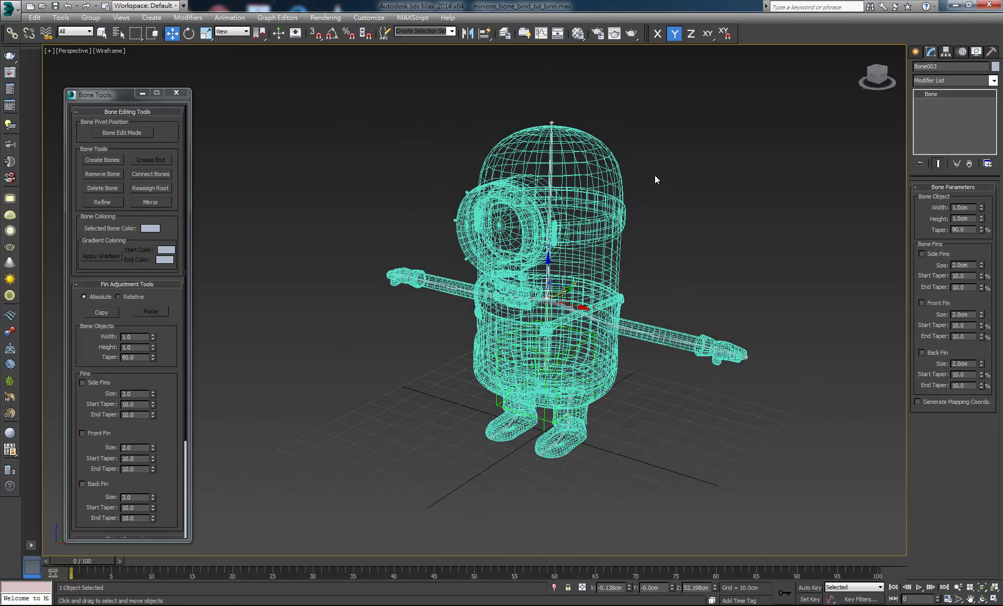
Orbit around the minion, then briefly select and deselect the body mesh.
{"action": "left_click", "coordinate": [982, 600]}
{"action": "mouse_move", "coordinate": [568, 356]}
{"action": "left_mouse_down"}
{"action": "mouse_move", "coordinate": [558, 312]}
{"action": "mouse_move", "coordinate": [521, 267]}
{"action": "mouse_move", "coordinate": [505, 191]}
{"action": "left_mouse_up"}
{"action": "scroll", "coordinate": [504, 190], "scroll_direction": "up", "scroll_amount": 3}
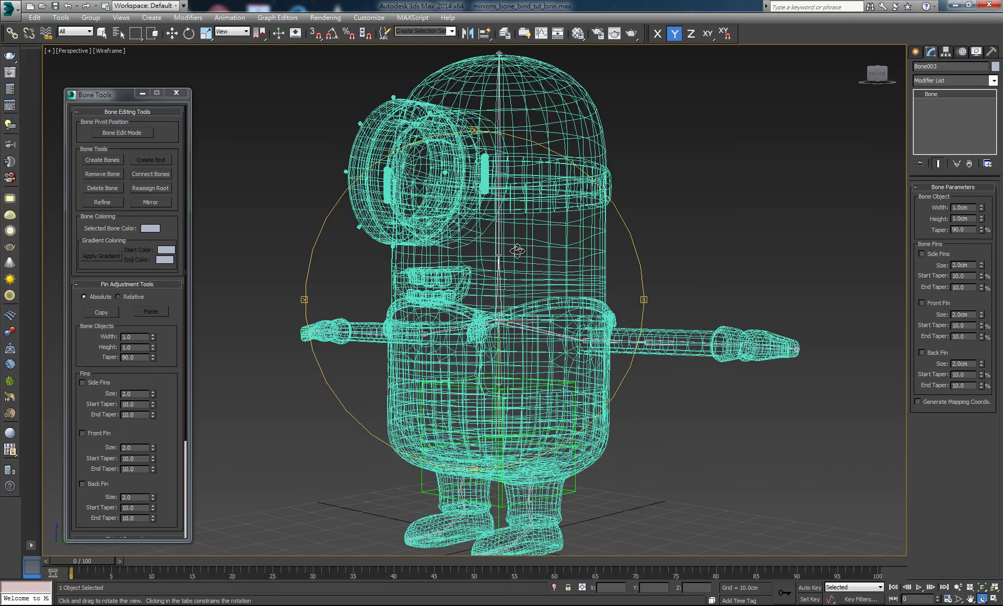
{"action": "right_click", "coordinate": [663, 172]}
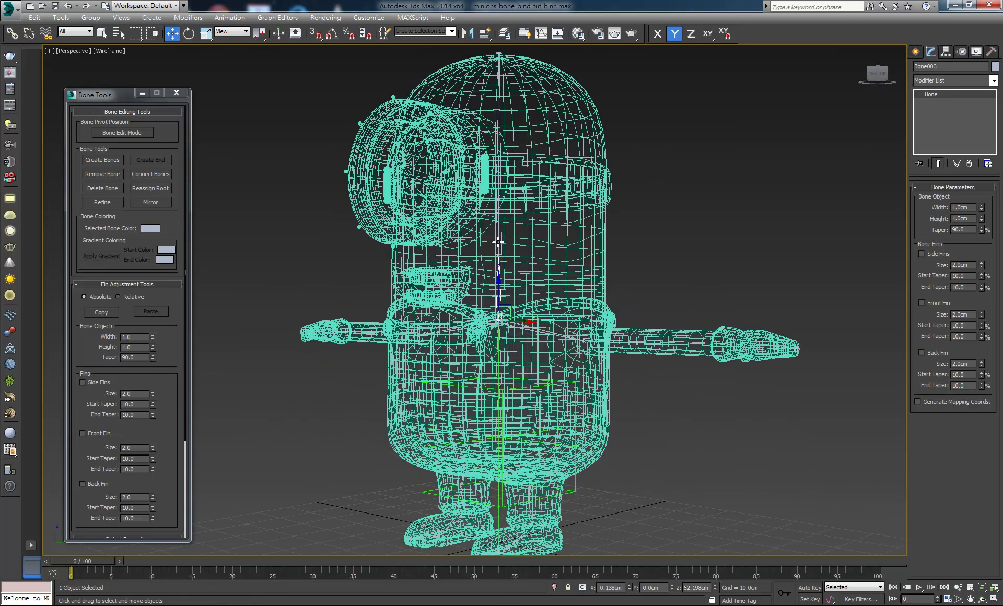
{"action": "left_click", "coordinate": [498, 242]}
{"action": "left_click", "coordinate": [648, 240]}
{"action": "scroll", "coordinate": [585, 269], "scroll_direction": "down", "scroll_amount": 3}
{"action": "scroll", "coordinate": [511, 269], "scroll_direction": "up", "scroll_amount": 3}
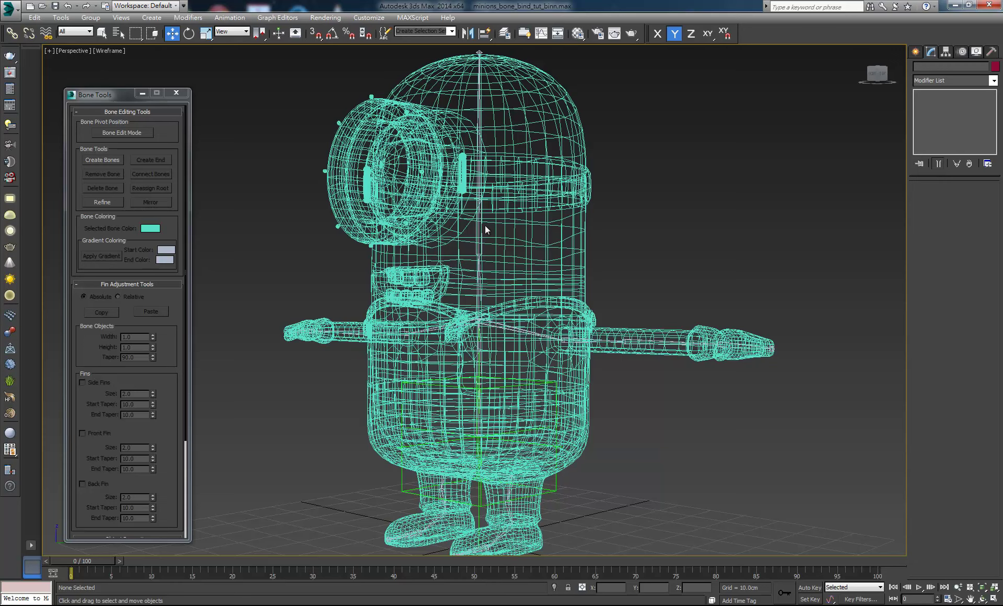
On body mesh Object002, open Skin's Add bones list and choose Bone001 through 頭.
{"action": "left_click", "coordinate": [545, 274]}
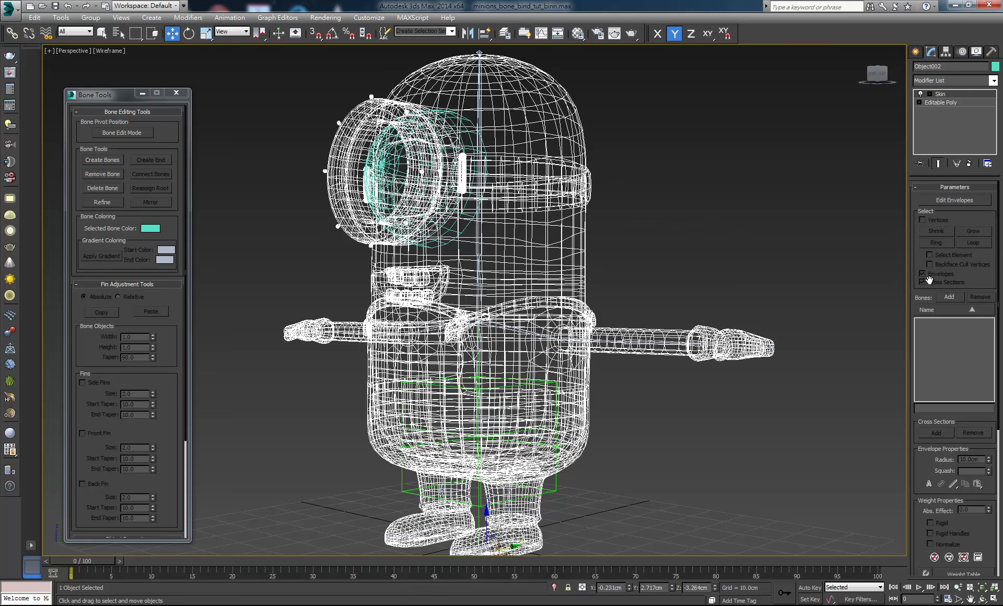
{"action": "left_click", "coordinate": [949, 298]}
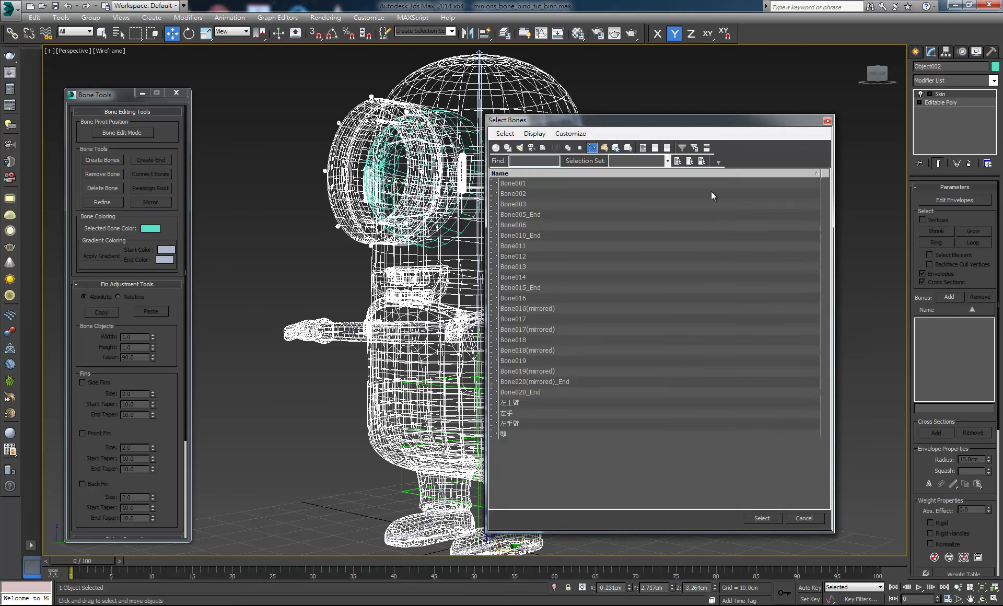
{"action": "left_click_drag", "start_coordinate": [710, 125], "coordinate": [657, 112]}
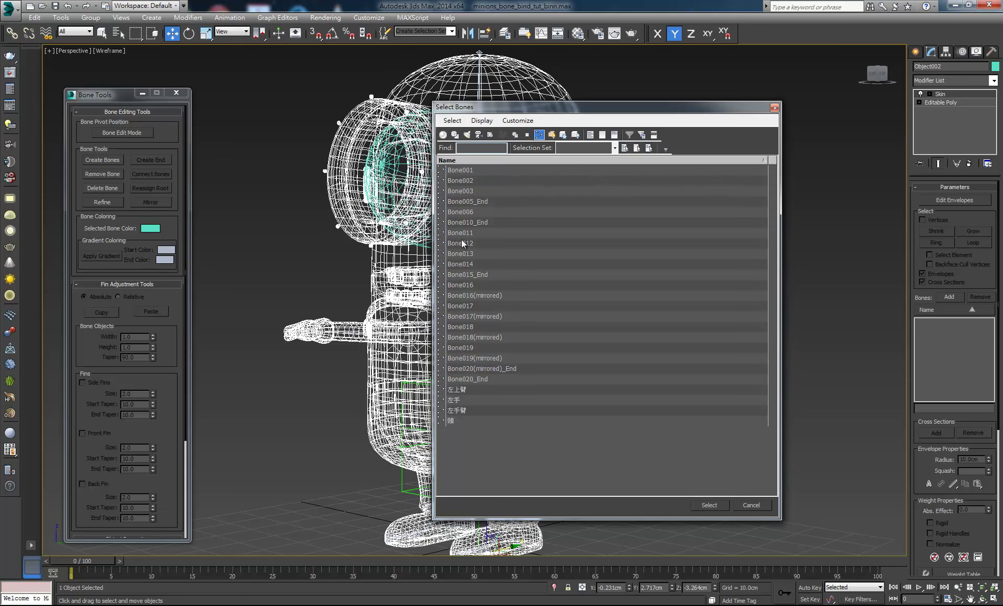
{"action": "left_click", "coordinate": [469, 173]}
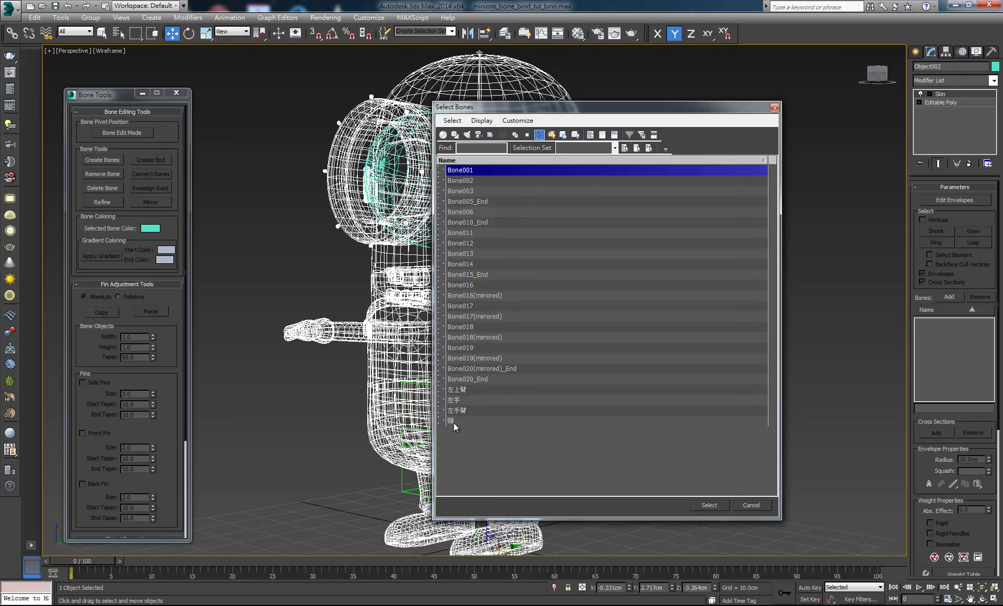
{"action": "left_click", "coordinate": [454, 422], "text": "shift"}
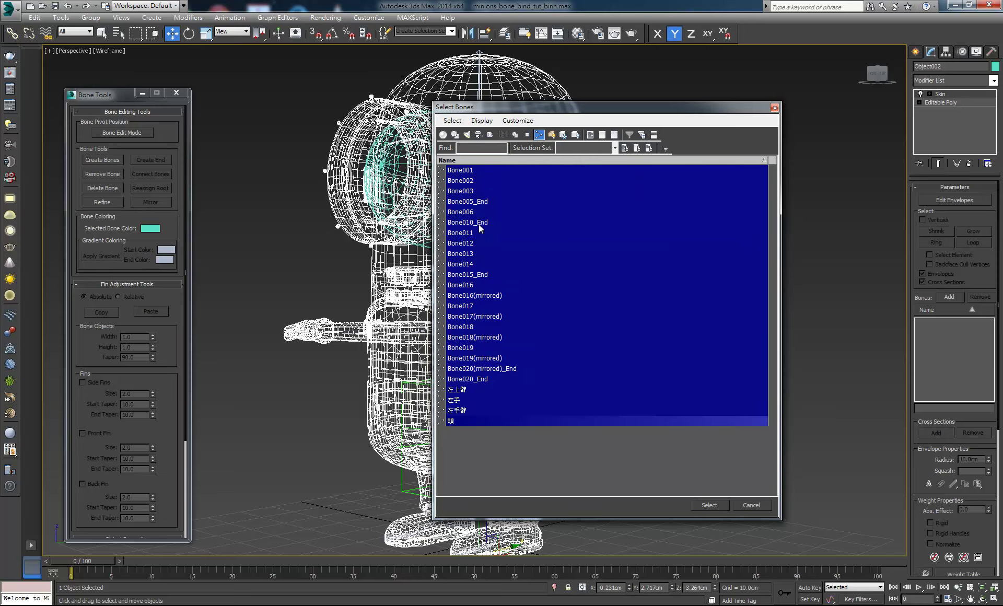
Deselect Bone005_End, Bone010_End, Bone015_End, Bone020(mirrored)_End and Bone020_End from the list.
{"action": "left_click_drag", "start_coordinate": [540, 111], "coordinate": [632, 87]}
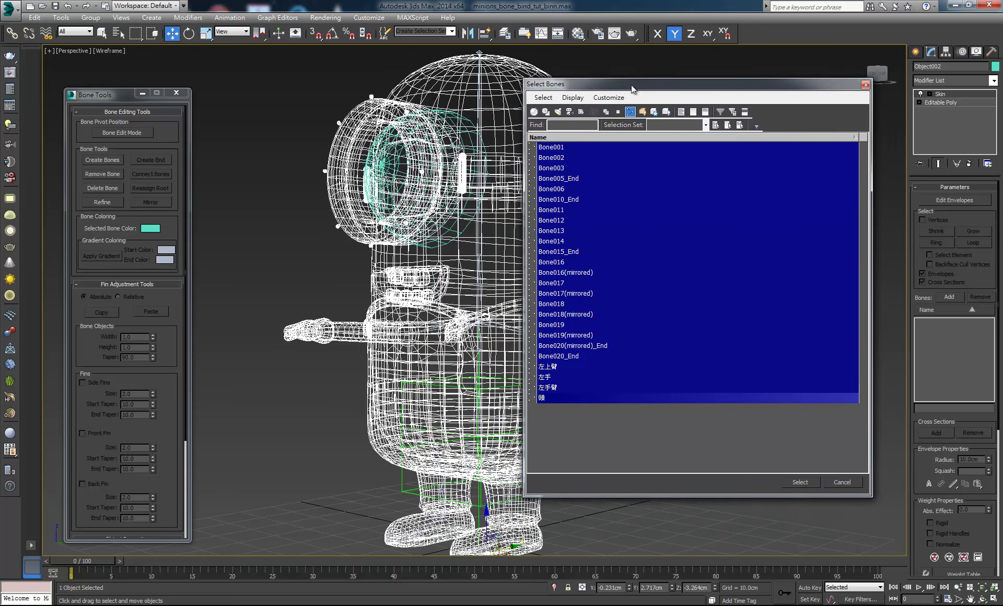
{"action": "left_click", "coordinate": [573, 179], "text": "ctrl"}
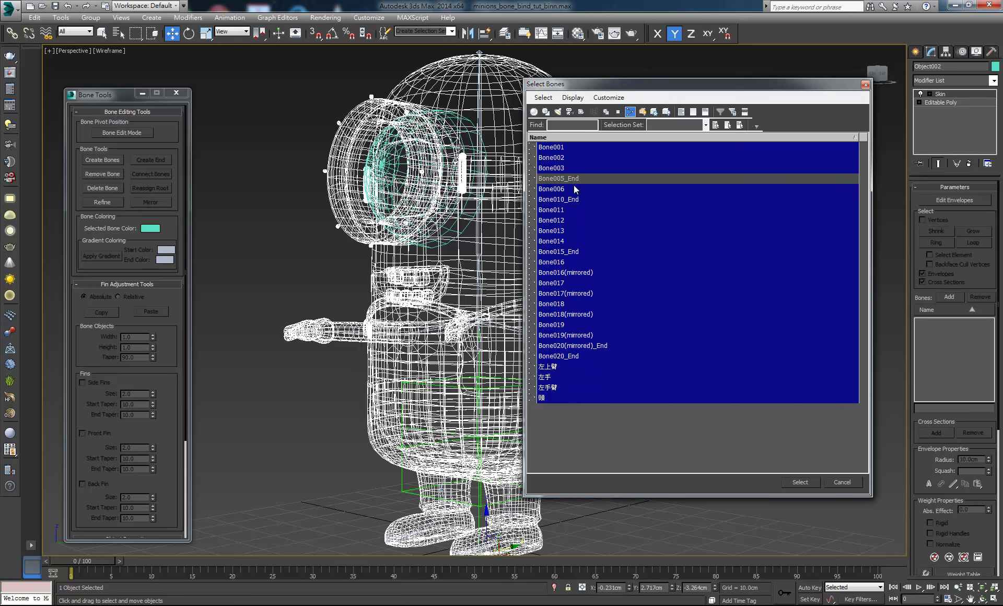
{"action": "left_click", "coordinate": [575, 202], "text": "ctrl"}
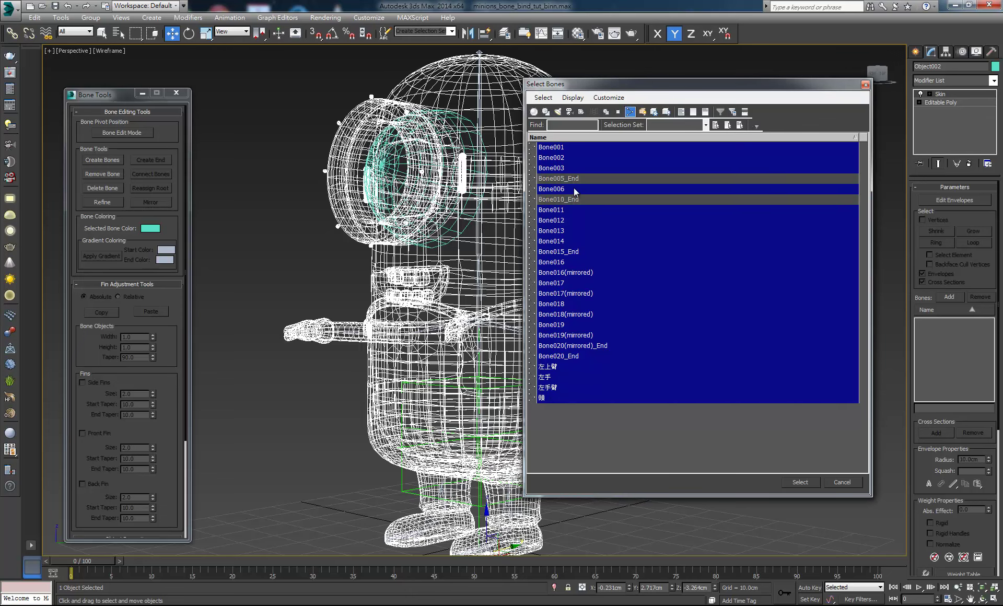
{"action": "left_click", "coordinate": [573, 252], "text": "ctrl"}
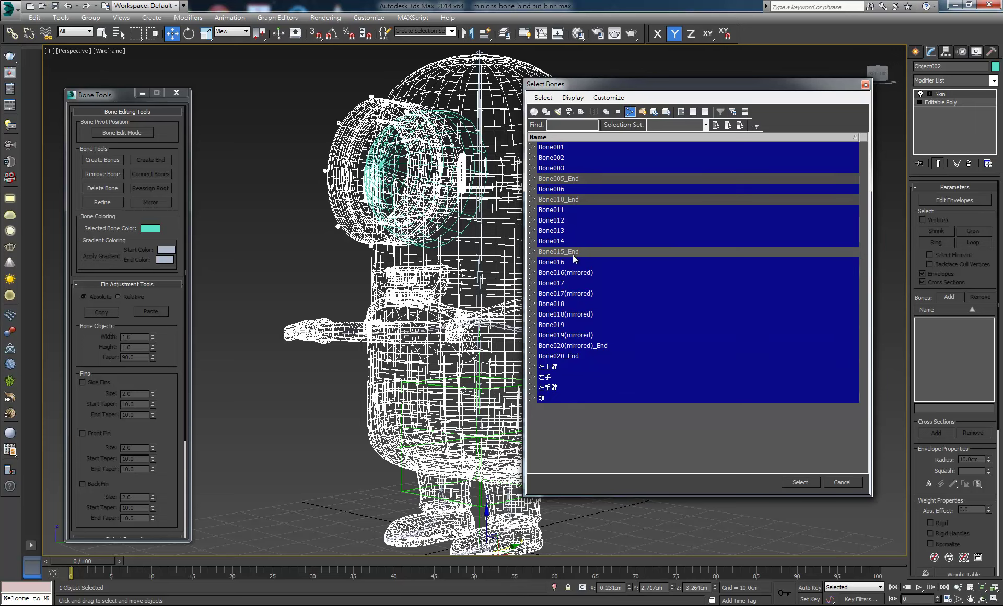
{"action": "left_click", "coordinate": [597, 350], "text": "ctrl"}
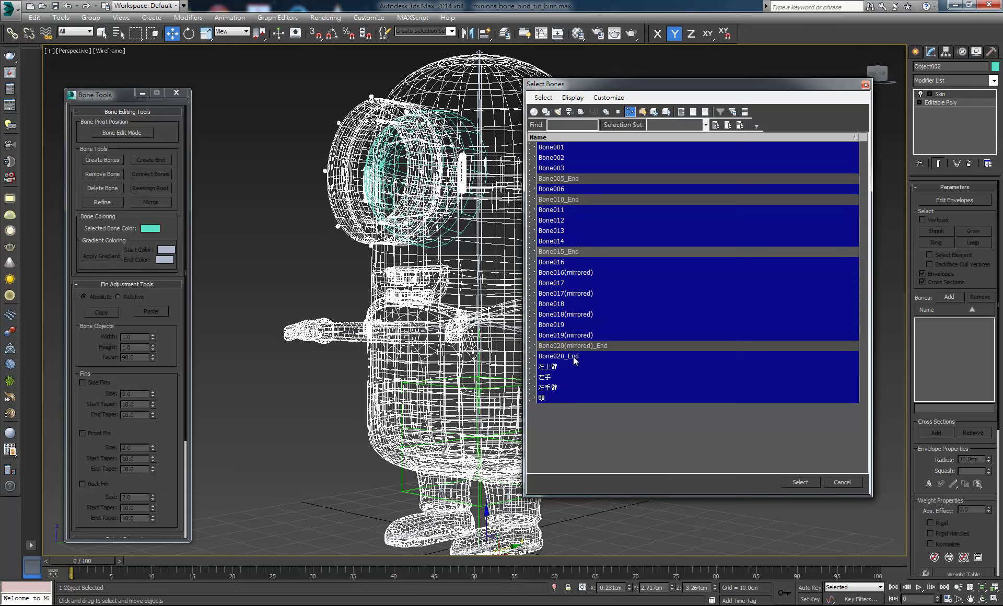
{"action": "left_click", "coordinate": [573, 357], "text": "ctrl"}
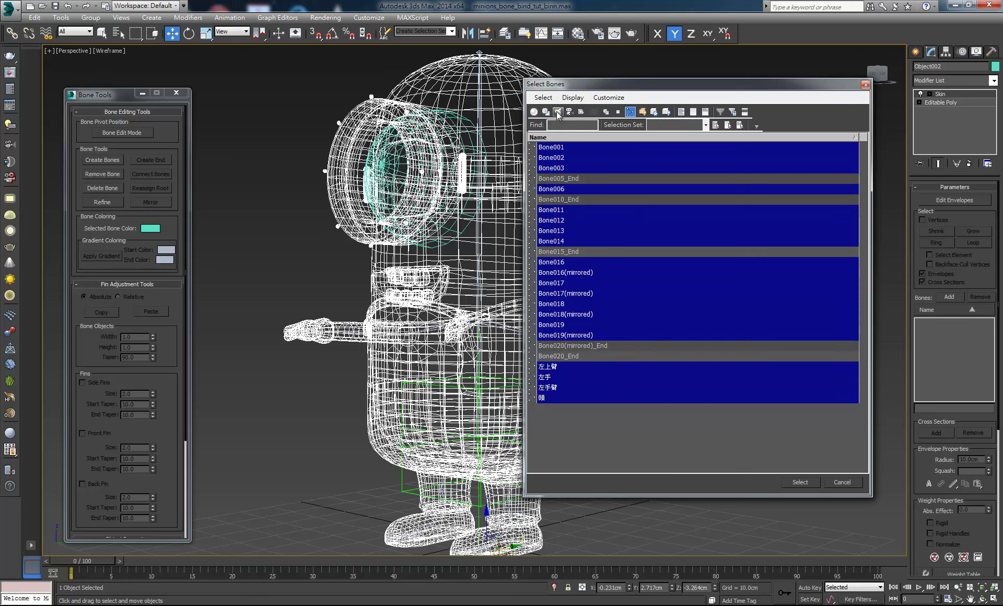
Toggle the bone list's display filters, briefly revealing Object005, then turn off the group filter.
{"action": "left_click", "coordinate": [618, 111]}
{"action": "left_click", "coordinate": [606, 112]}
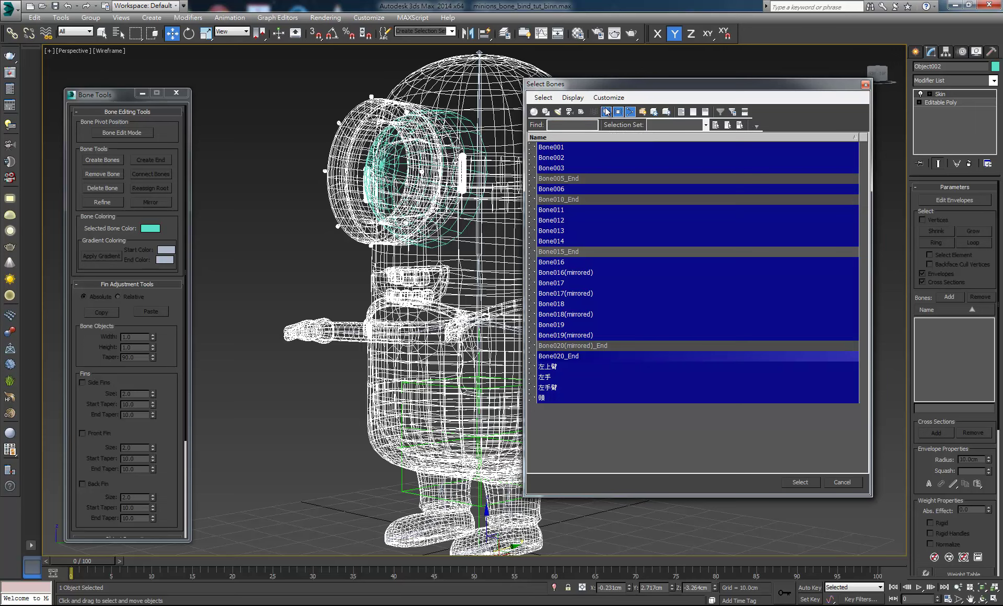
{"action": "left_click", "coordinate": [533, 111]}
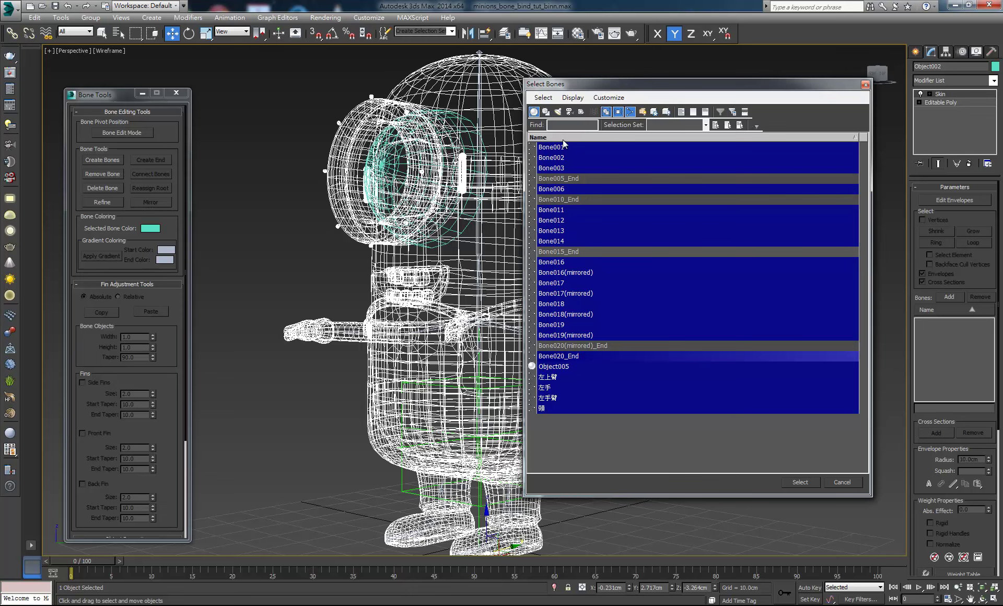
{"action": "left_click", "coordinate": [533, 111]}
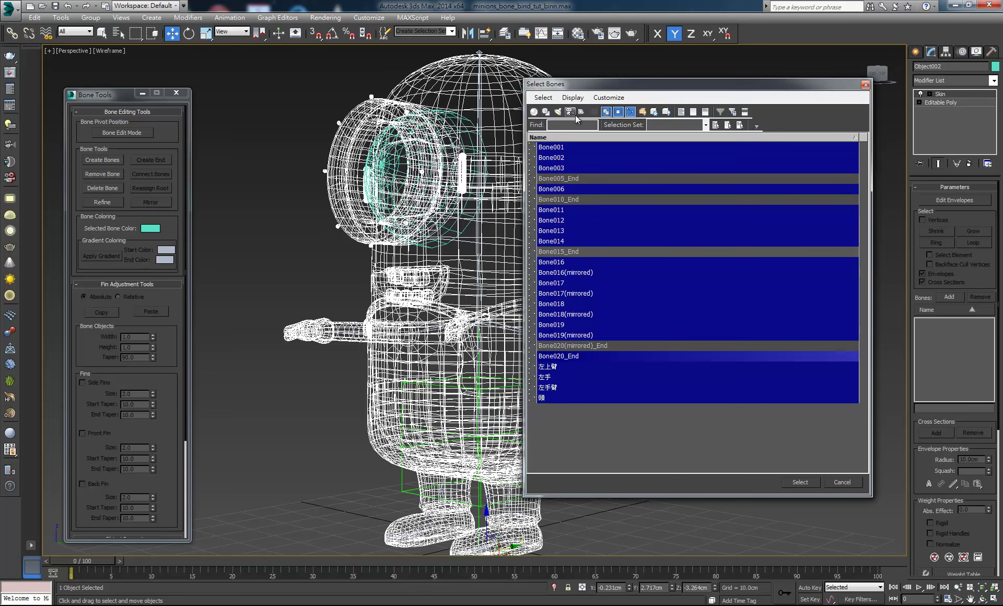
{"action": "left_click", "coordinate": [616, 114]}
Deselect Bone020_End and add the remaining chosen bones to the Skin modifier.
{"action": "left_click", "coordinate": [568, 358], "text": "ctrl"}
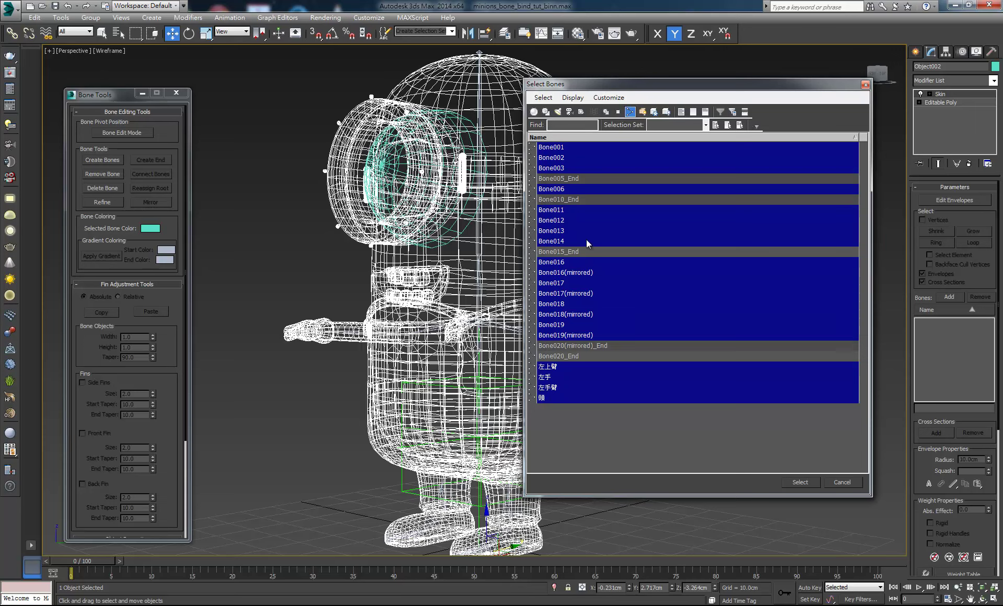
{"action": "left_click", "coordinate": [800, 482]}
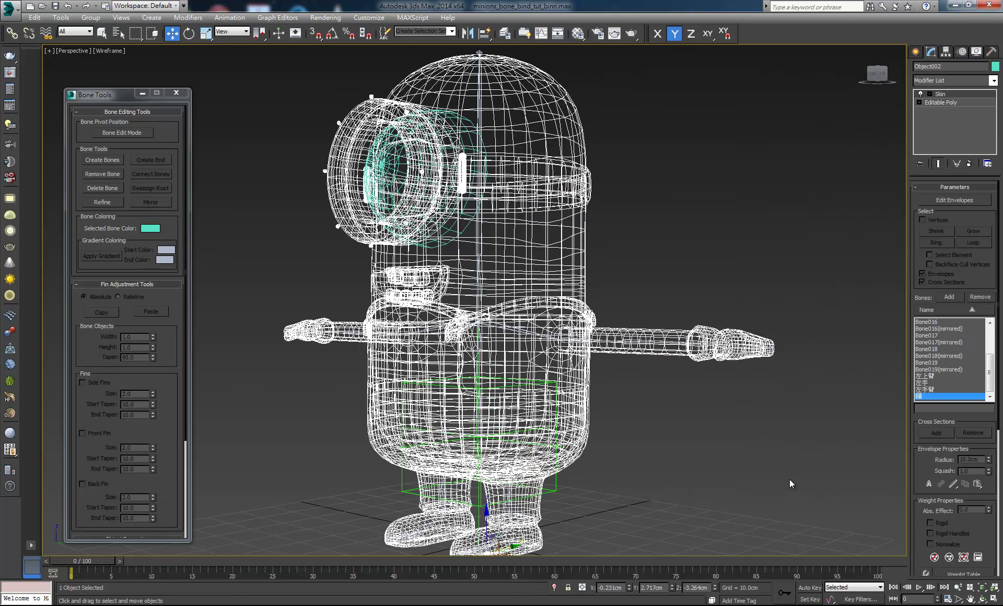
Clear the selection and orbit the Perspective view to face the minion's front.
{"action": "left_click", "coordinate": [736, 424]}
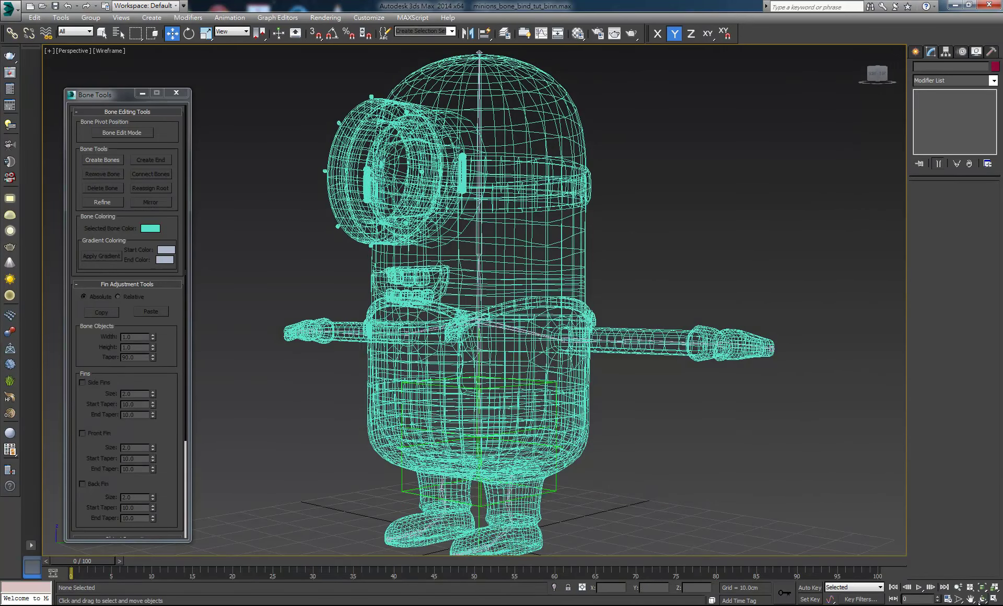
{"action": "key", "text": "ctrl+r"}
{"action": "mouse_move", "coordinate": [515, 299]}
{"action": "left_mouse_down"}
{"action": "mouse_move", "coordinate": [481, 311]}
{"action": "mouse_move", "coordinate": [541, 198]}
{"action": "left_mouse_up"}
{"action": "right_click", "coordinate": [541, 198]}
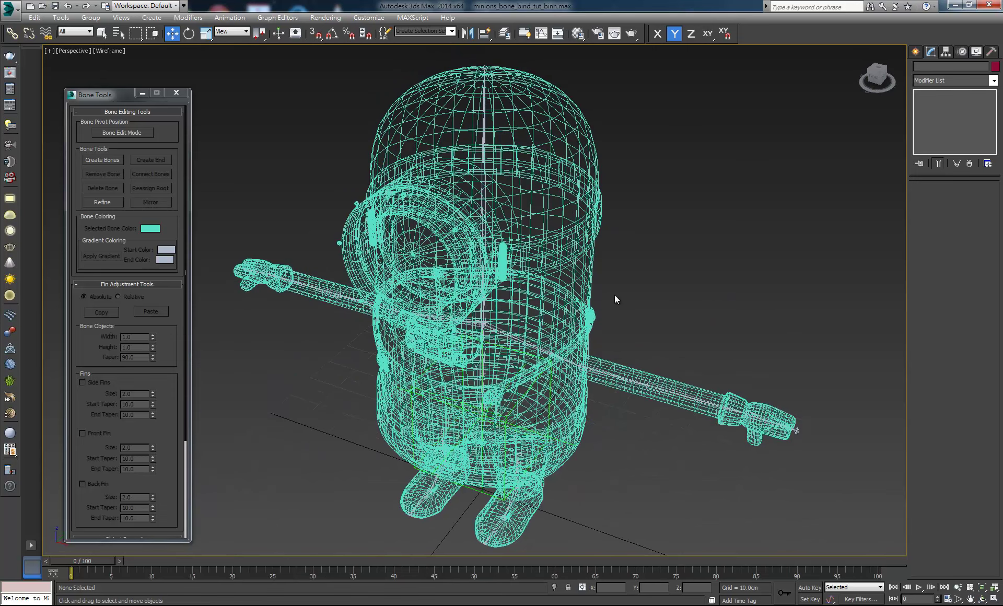
Shade the viewport with edged faces and restore the four-viewport layout.
{"action": "left_click", "coordinate": [115, 52]}
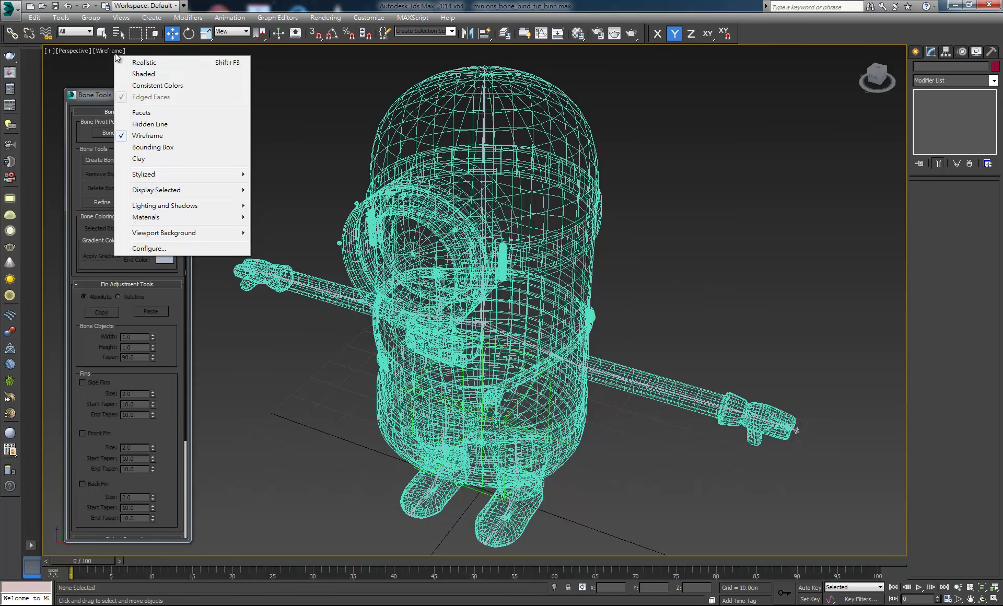
{"action": "left_click", "coordinate": [130, 73]}
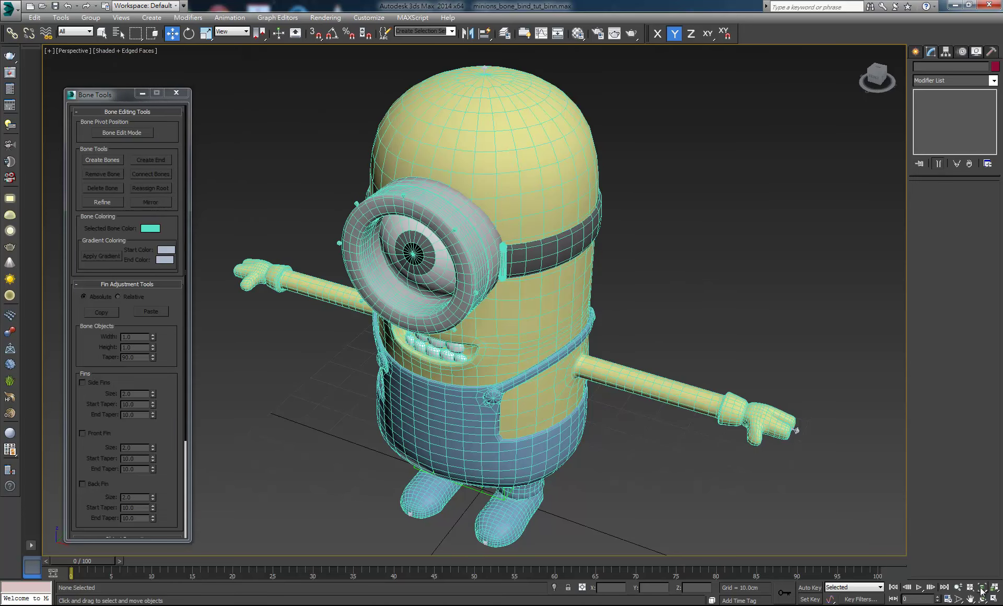
{"action": "left_click", "coordinate": [995, 599]}
{"action": "scroll", "coordinate": [628, 228], "scroll_direction": "down", "scroll_amount": 3}
{"action": "scroll", "coordinate": [640, 116], "scroll_direction": "up", "scroll_amount": 4}
{"action": "scroll", "coordinate": [656, 161], "scroll_direction": "up", "scroll_amount": 2}
{"action": "scroll", "coordinate": [634, 156], "scroll_direction": "up", "scroll_amount": 2}
Select the left upper-arm bone for rotating and reframe the Perspective view on the minion.
{"action": "scroll", "coordinate": [634, 155], "scroll_direction": "up", "scroll_amount": 1}
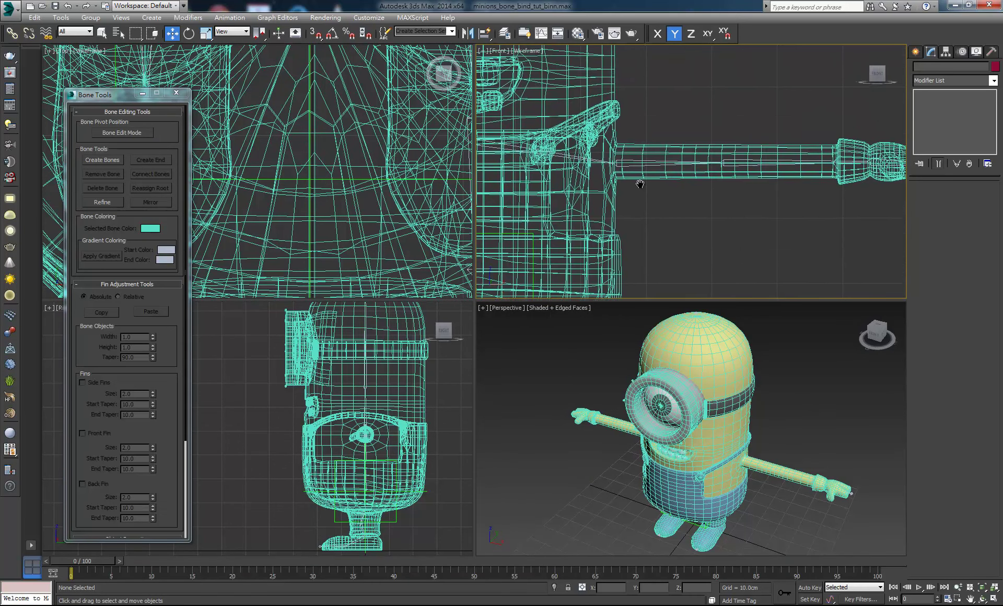
{"action": "left_click", "coordinate": [624, 156]}
{"action": "middle_click", "coordinate": [789, 425]}
{"action": "middle_click_drag", "start_coordinate": [789, 426], "coordinate": [614, 362]}
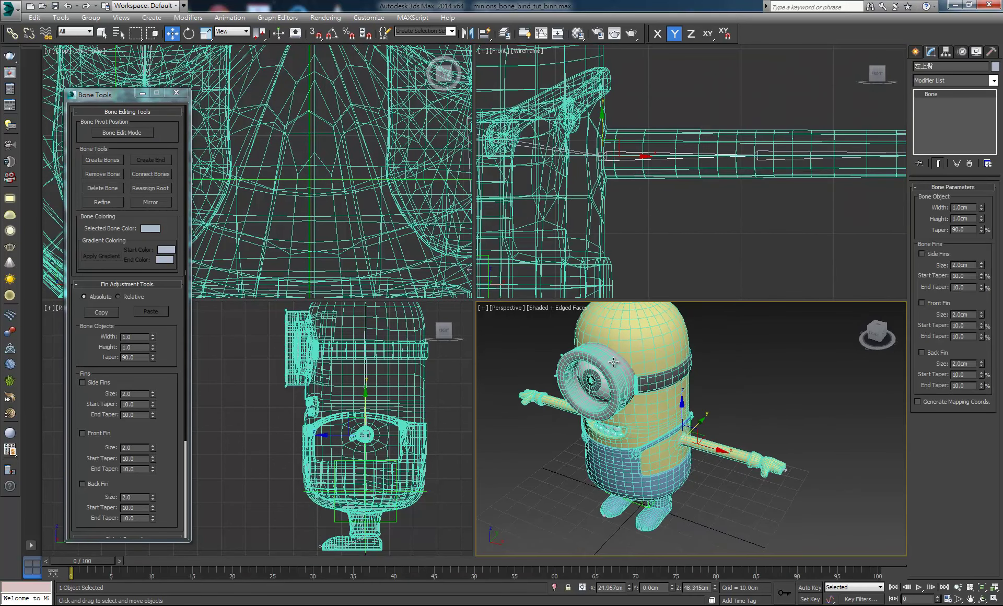
{"action": "key", "text": "e"}
{"action": "middle_click_drag", "start_coordinate": [679, 392], "coordinate": [658, 428]}
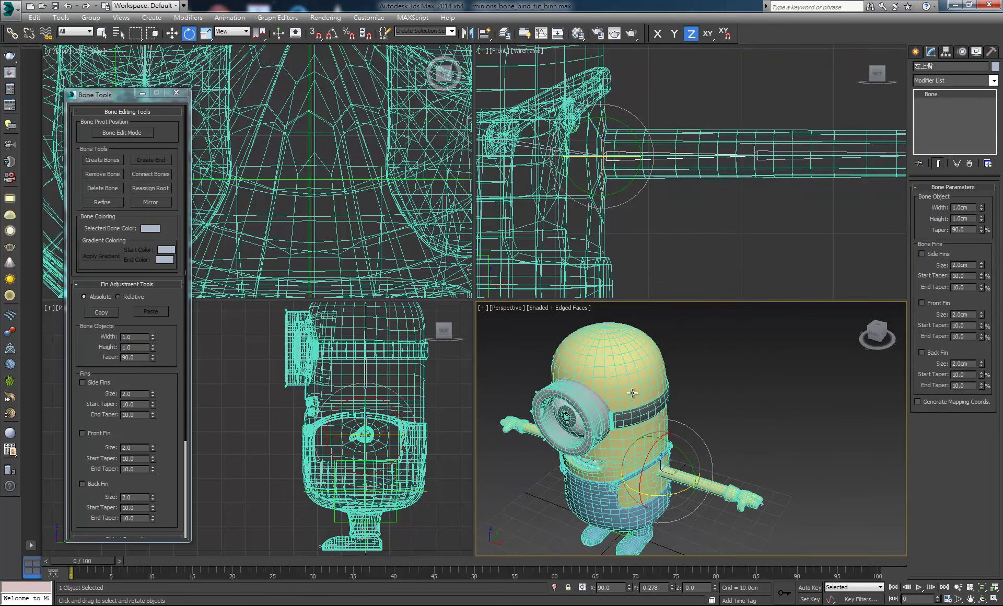
{"action": "left_click", "coordinate": [982, 599]}
{"action": "mouse_move", "coordinate": [633, 408]}
{"action": "left_mouse_down"}
{"action": "mouse_move", "coordinate": [663, 407]}
{"action": "mouse_move", "coordinate": [679, 424]}
{"action": "mouse_move", "coordinate": [687, 412]}
{"action": "mouse_move", "coordinate": [688, 498]}
{"action": "mouse_move", "coordinate": [683, 403]}
{"action": "mouse_move", "coordinate": [687, 470]}
{"action": "mouse_move", "coordinate": [704, 382]}
{"action": "mouse_move", "coordinate": [694, 366]}
{"action": "mouse_move", "coordinate": [701, 458]}
{"action": "mouse_move", "coordinate": [695, 413]}
{"action": "left_mouse_up"}
{"action": "right_click", "coordinate": [680, 424]}
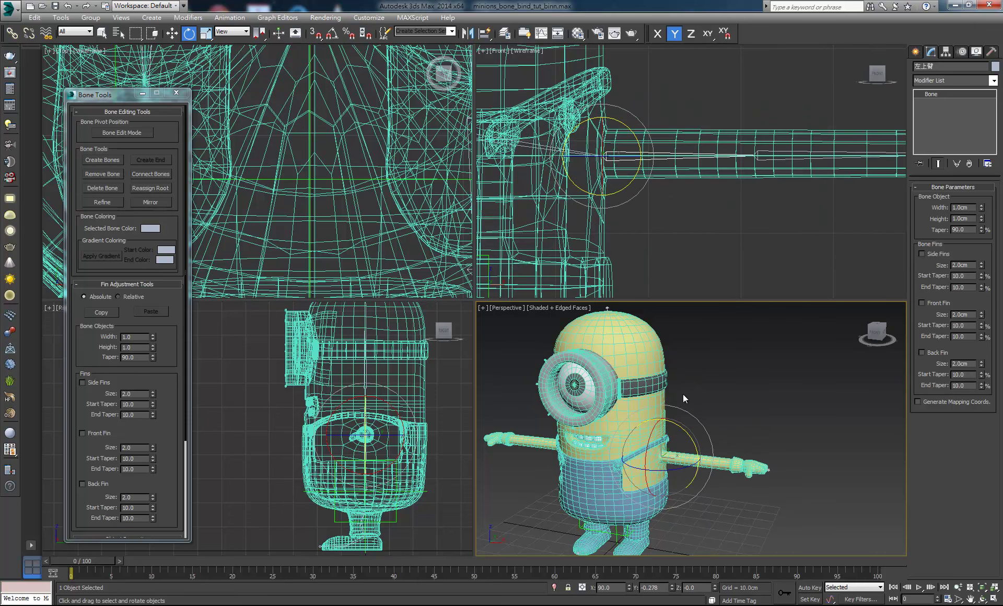
Bring the lower body into view and orbit to inspect the minion's legs and feet.
{"action": "scroll", "coordinate": [600, 209], "scroll_direction": "down", "scroll_amount": 4}
{"action": "scroll", "coordinate": [600, 235], "scroll_direction": "up", "scroll_amount": 2}
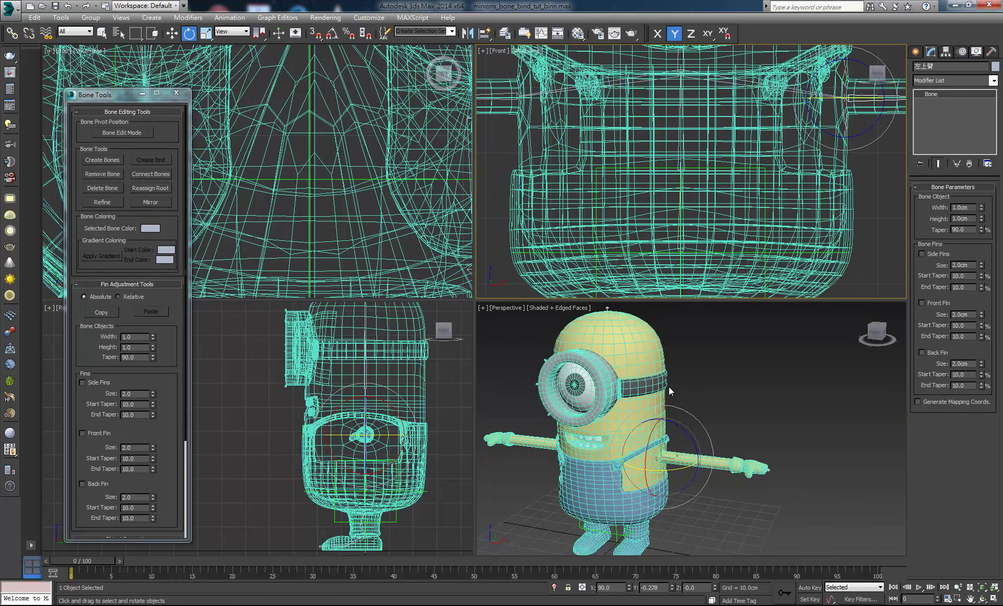
{"action": "middle_click_drag", "start_coordinate": [667, 267], "coordinate": [611, 108]}
{"action": "left_click", "coordinate": [982, 599]}
{"action": "left_click_drag", "start_coordinate": [695, 504], "coordinate": [601, 501]}
{"action": "mouse_move", "coordinate": [657, 157]}
{"action": "left_mouse_down"}
{"action": "mouse_move", "coordinate": [658, 200]}
{"action": "mouse_move", "coordinate": [785, 199]}
{"action": "left_mouse_up"}
Clear the bone selection, set the top-right view to front, and reframe the four views.
{"action": "key", "text": "e"}
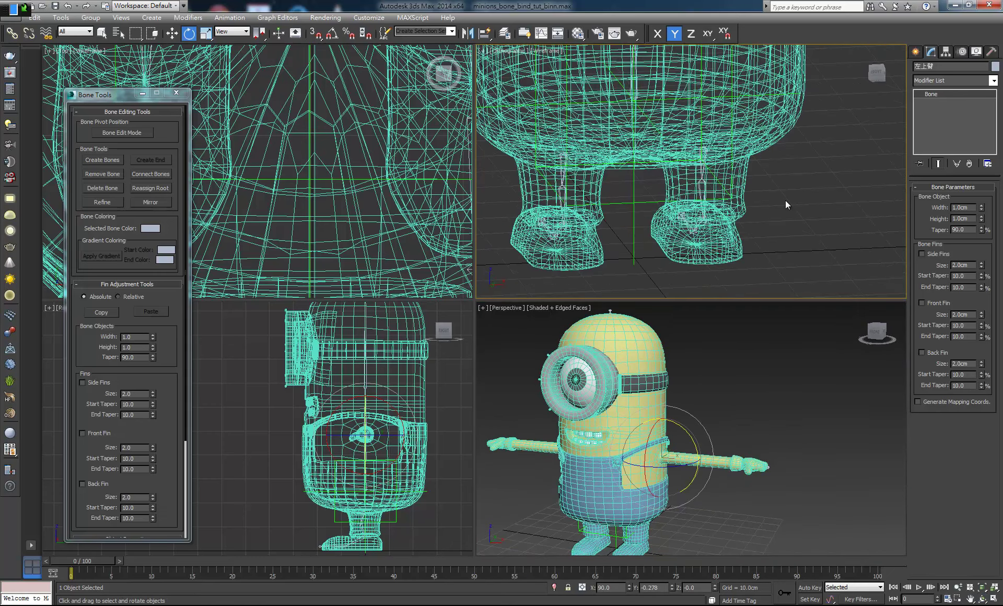
{"action": "left_click", "coordinate": [793, 200]}
{"action": "key", "text": "f"}
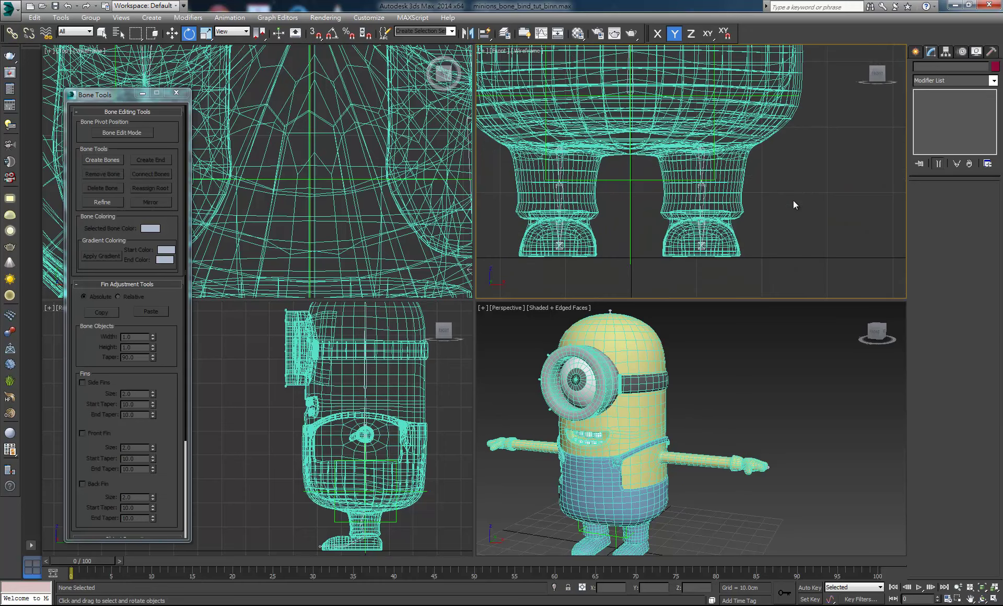
{"action": "middle_click_drag", "start_coordinate": [690, 401], "coordinate": [746, 384]}
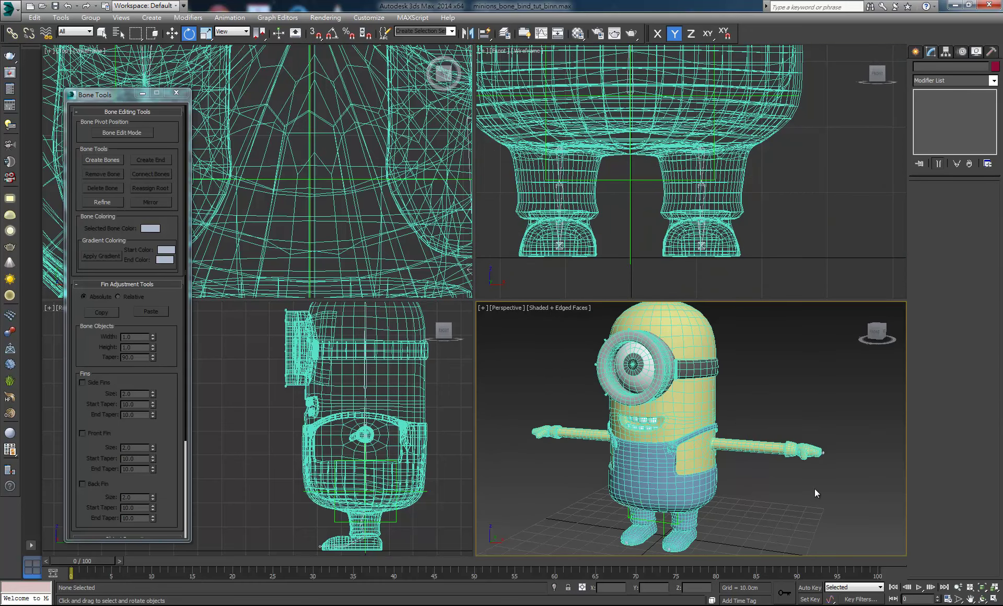
{"action": "middle_click_drag", "start_coordinate": [758, 445], "coordinate": [721, 444], "text": "alt"}
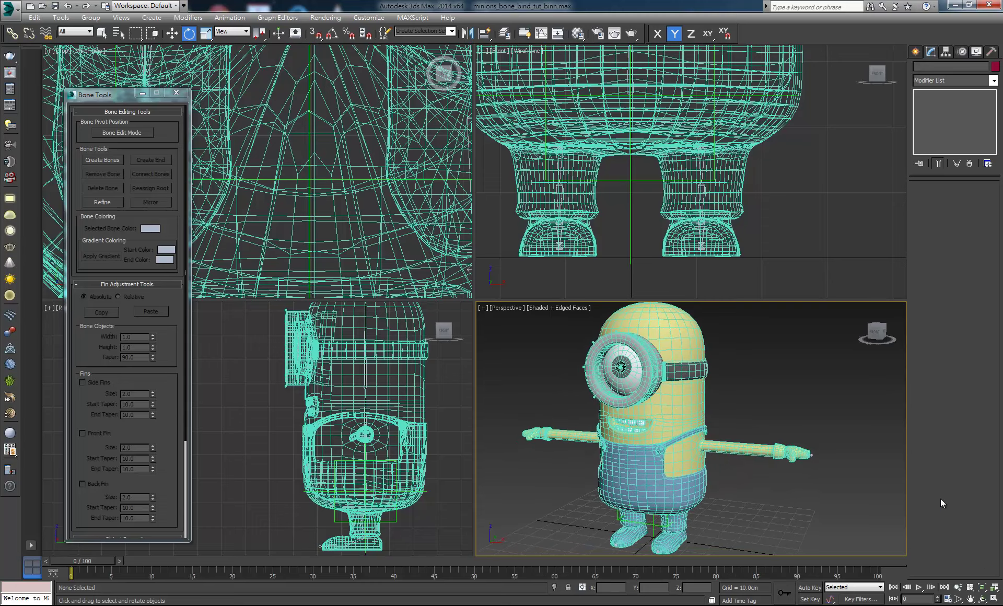
{"action": "left_click", "coordinate": [994, 599]}
{"action": "left_click", "coordinate": [993, 599]}
{"action": "scroll", "coordinate": [610, 199], "scroll_direction": "down", "scroll_amount": 3}
{"action": "scroll", "coordinate": [666, 154], "scroll_direction": "up", "scroll_amount": 3}
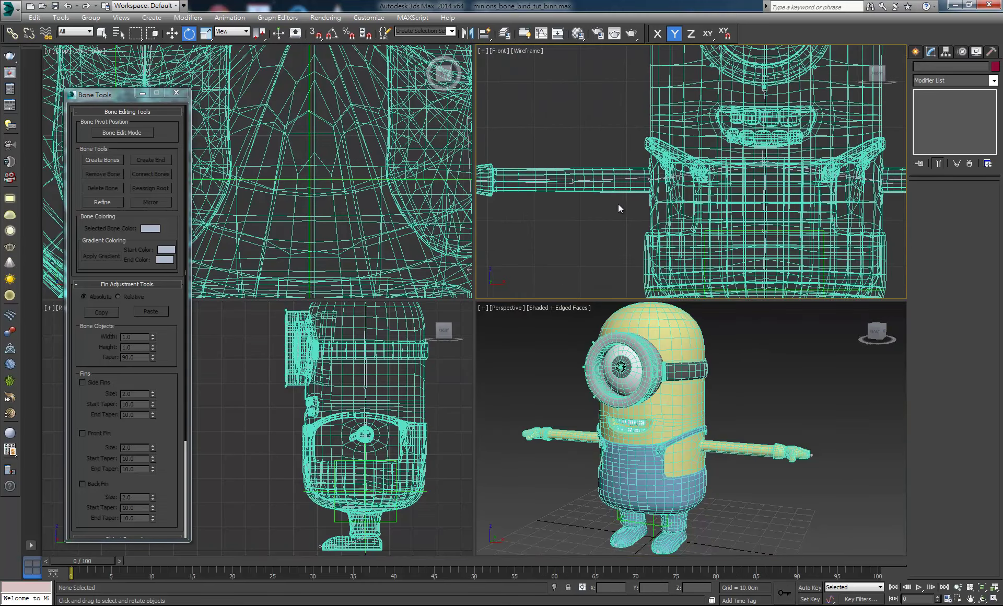
{"action": "scroll", "coordinate": [619, 204], "scroll_direction": "up", "scroll_amount": 3}
Rotate Bone012 to bend the arm down, check from above, then undo to horizontal.
{"action": "left_click", "coordinate": [659, 157]}
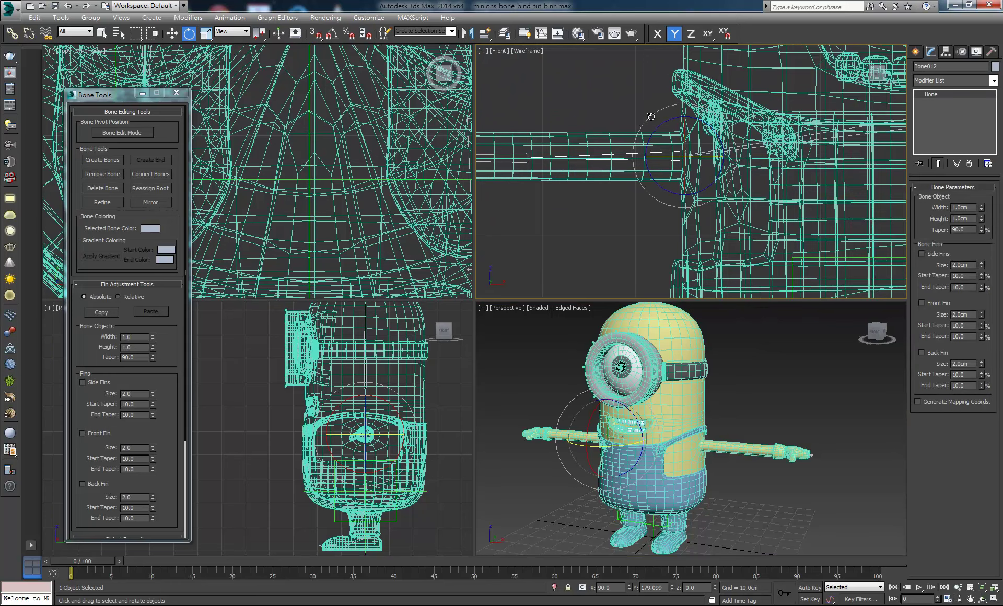
{"action": "left_click_drag", "start_coordinate": [646, 127], "coordinate": [720, 315]}
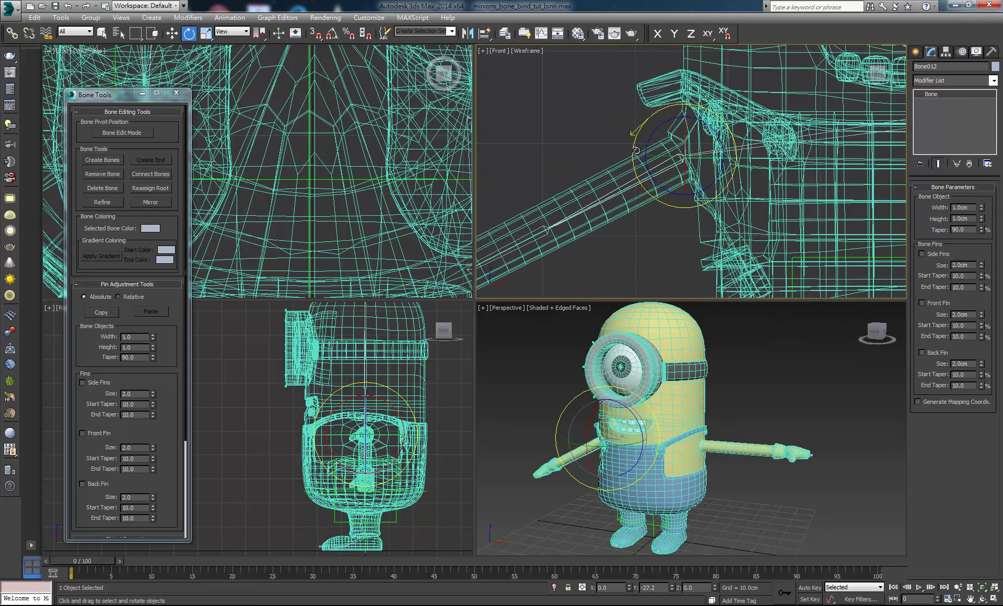
{"action": "left_click", "coordinate": [982, 600]}
{"action": "mouse_move", "coordinate": [790, 481]}
{"action": "left_mouse_down"}
{"action": "mouse_move", "coordinate": [839, 344]}
{"action": "mouse_move", "coordinate": [824, 471]}
{"action": "left_mouse_up"}
{"action": "right_click", "coordinate": [822, 472]}
{"action": "key", "text": "ctrl+z"}
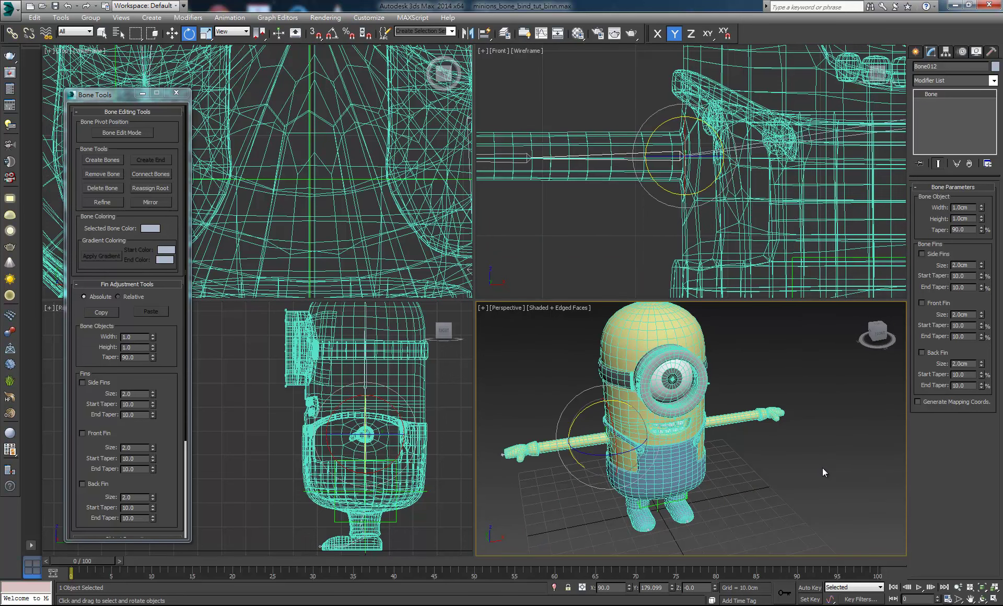